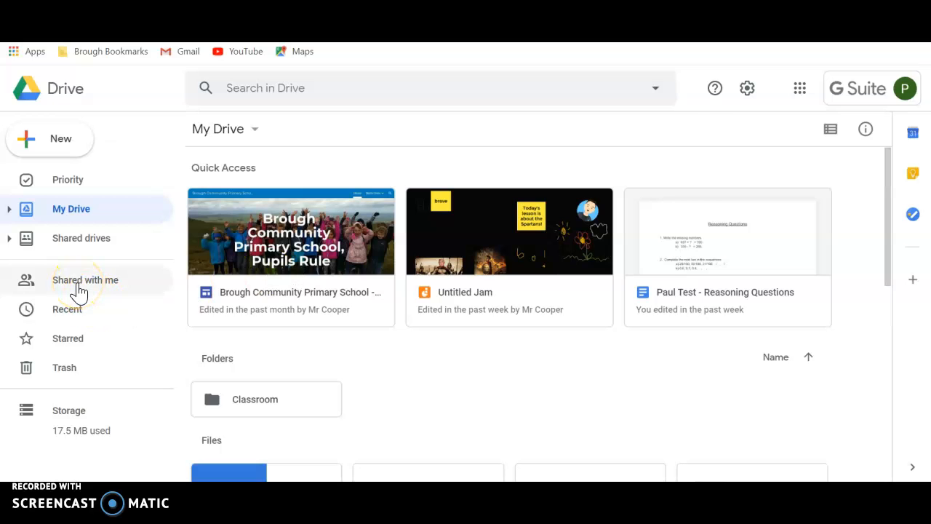
Step: Open the Brough Community Primary School site from Quick Access and go to the made-up pupil's page under Birch Class
{"action": "double_click", "coordinate": [277, 242]}
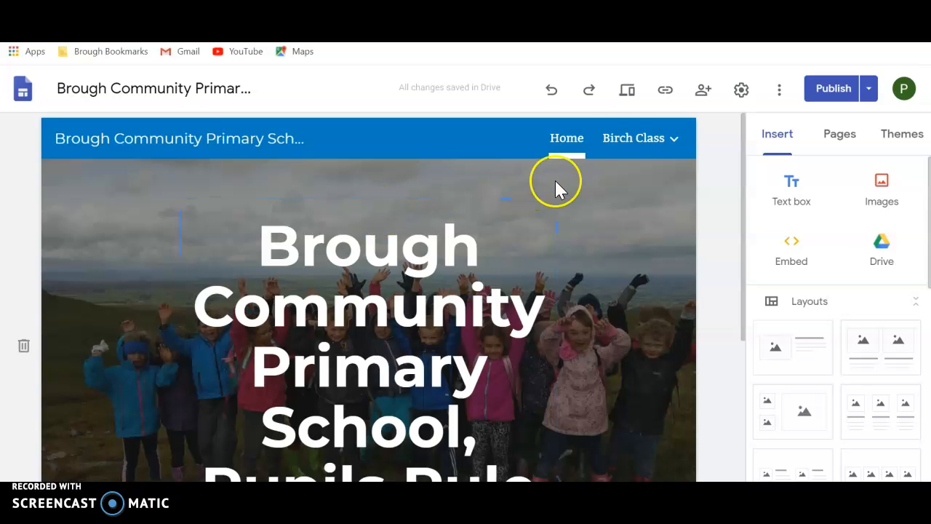
{"action": "left_click", "coordinate": [633, 146]}
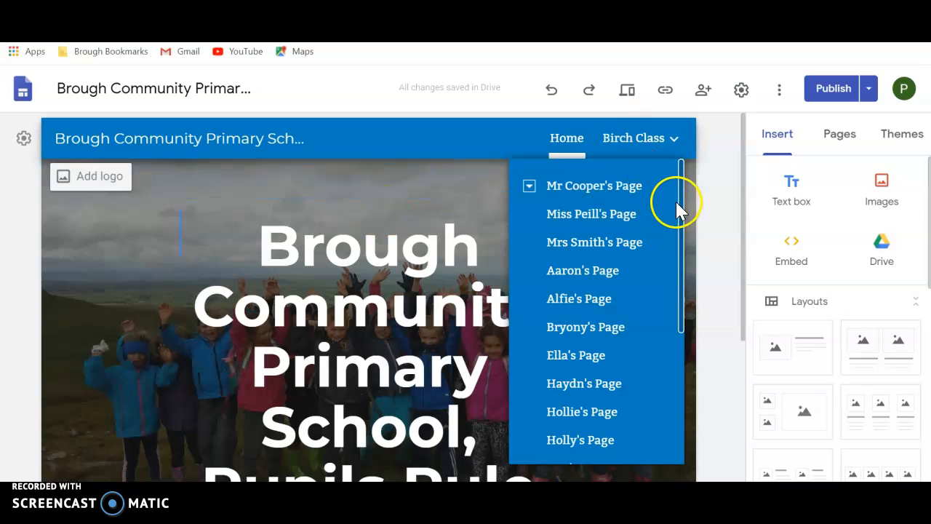
{"action": "left_click_drag", "start_coordinate": [683, 219], "coordinate": [690, 351]}
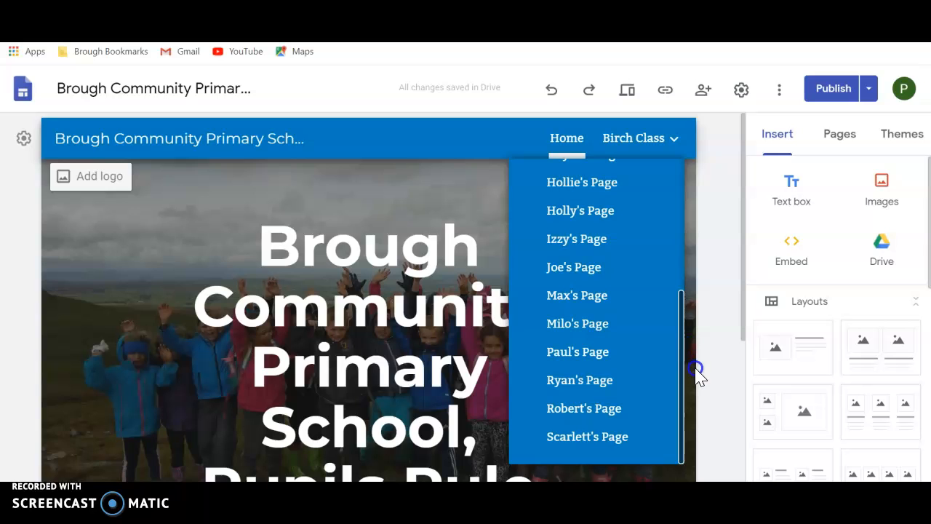
{"action": "scroll", "coordinate": [630, 379], "scroll_direction": "up", "scroll_amount": 5}
{"action": "left_click", "coordinate": [686, 318]}
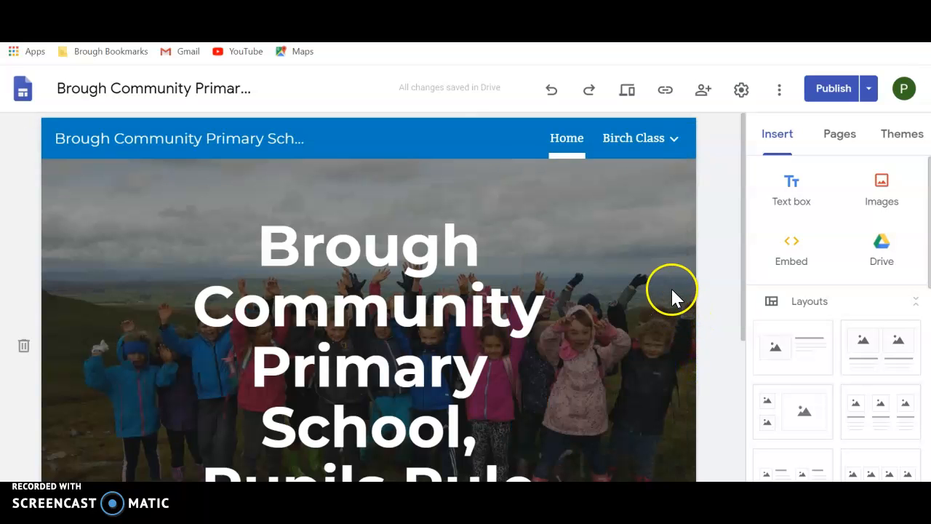
{"action": "left_click", "coordinate": [654, 137]}
{"action": "left_click_drag", "start_coordinate": [681, 271], "coordinate": [662, 414]}
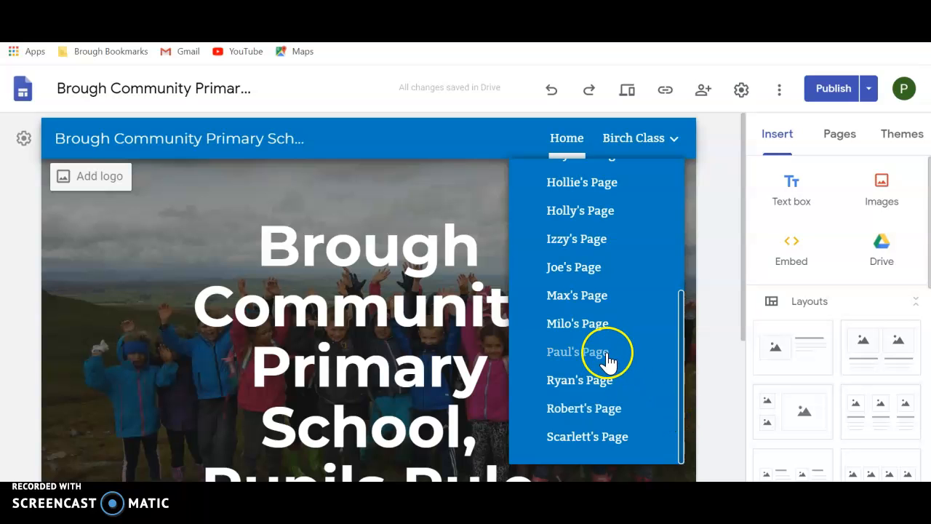
{"action": "left_click", "coordinate": [608, 357]}
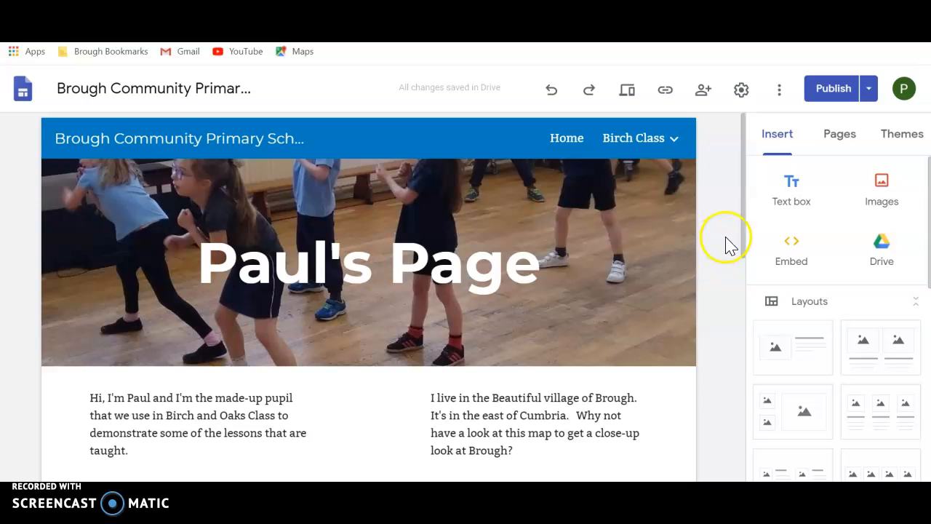
Step: Insert a table of contents between the page's header banner and the introduction text
{"action": "left_click_drag", "start_coordinate": [743, 220], "coordinate": [738, 235]}
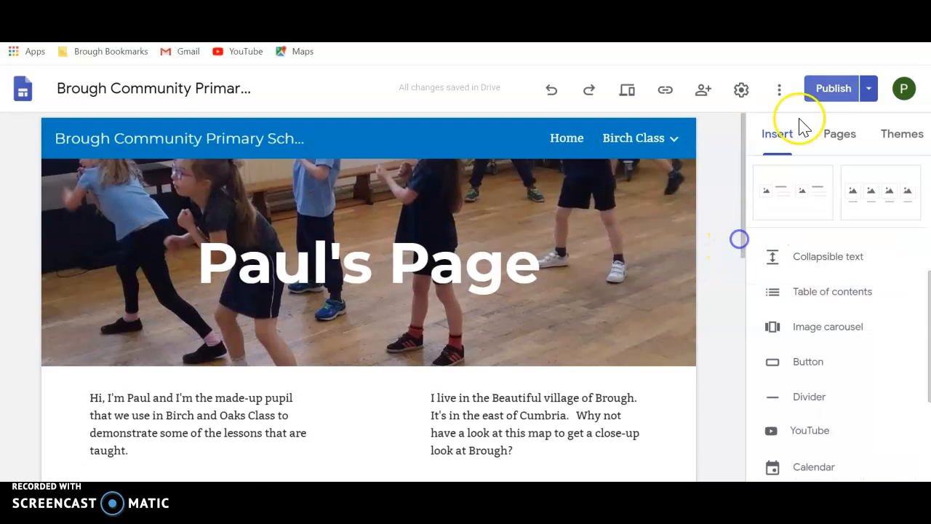
{"action": "mouse_move", "coordinate": [745, 184]}
{"action": "left_mouse_down"}
{"action": "mouse_move", "coordinate": [725, 387]}
{"action": "mouse_move", "coordinate": [723, 298]}
{"action": "mouse_move", "coordinate": [750, 196]}
{"action": "left_mouse_up"}
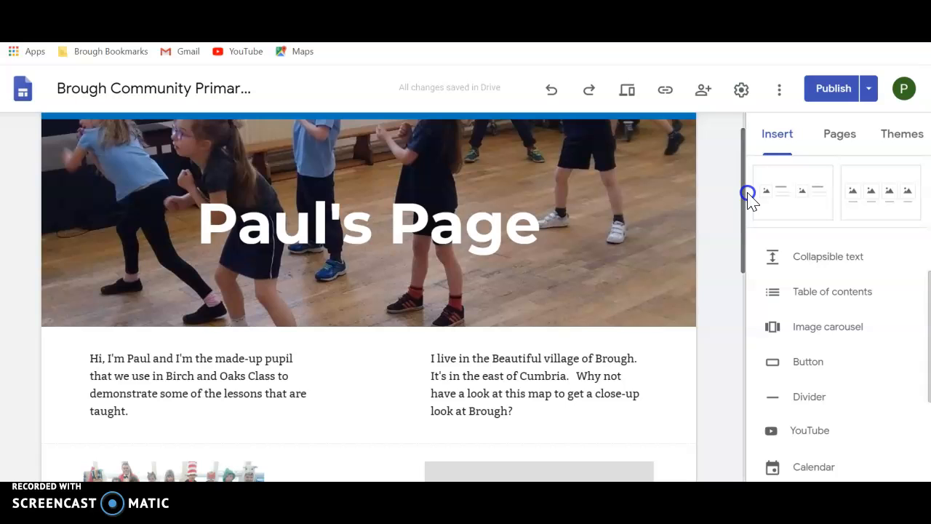
{"action": "left_click_drag", "start_coordinate": [750, 196], "coordinate": [752, 200]}
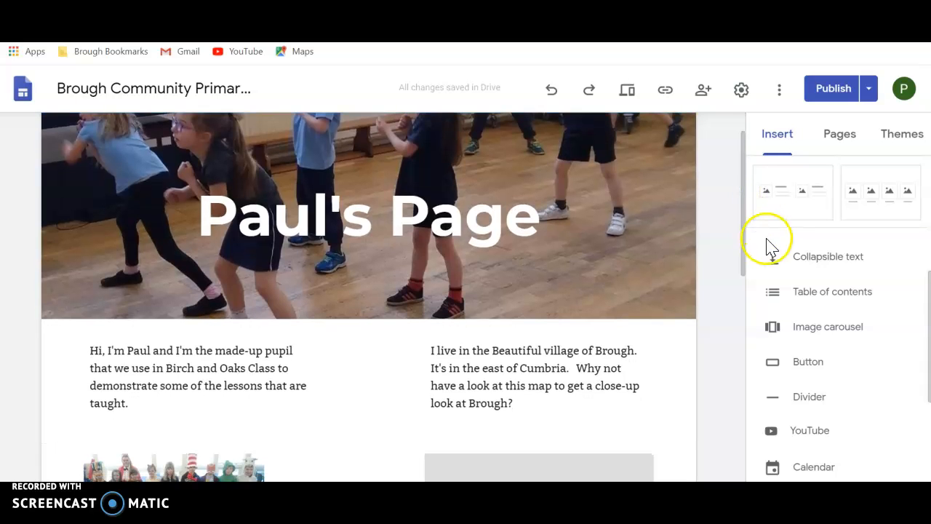
{"action": "left_click", "coordinate": [812, 294]}
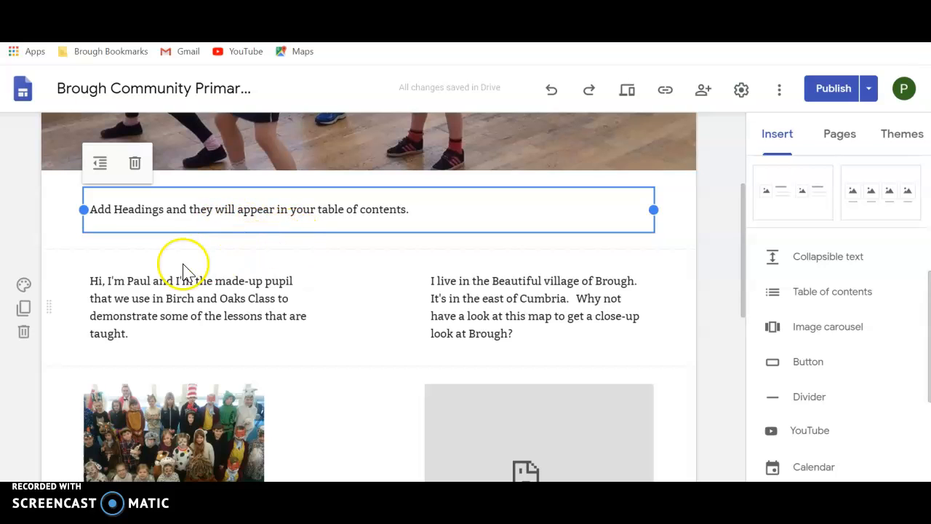
Step: Add the line "About me:" above the pupil's introduction paragraph and format it as a Heading
{"action": "left_click", "coordinate": [94, 282]}
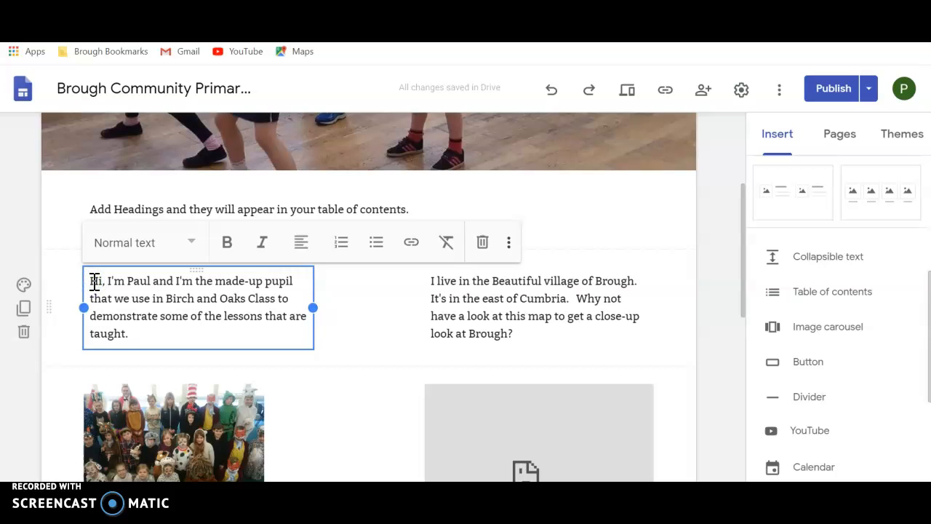
{"action": "type", "text": "About"}
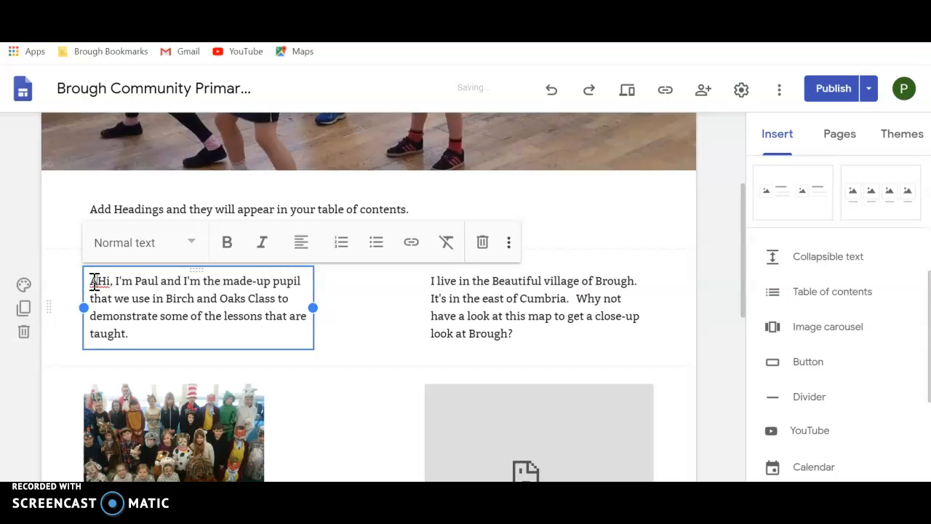
{"action": "type", "text": " me:"}
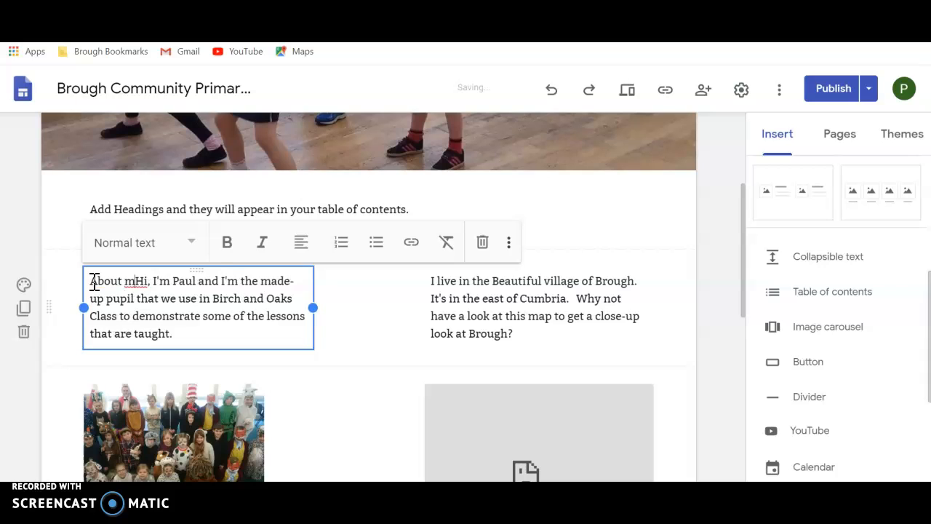
{"action": "key", "text": "Return"}
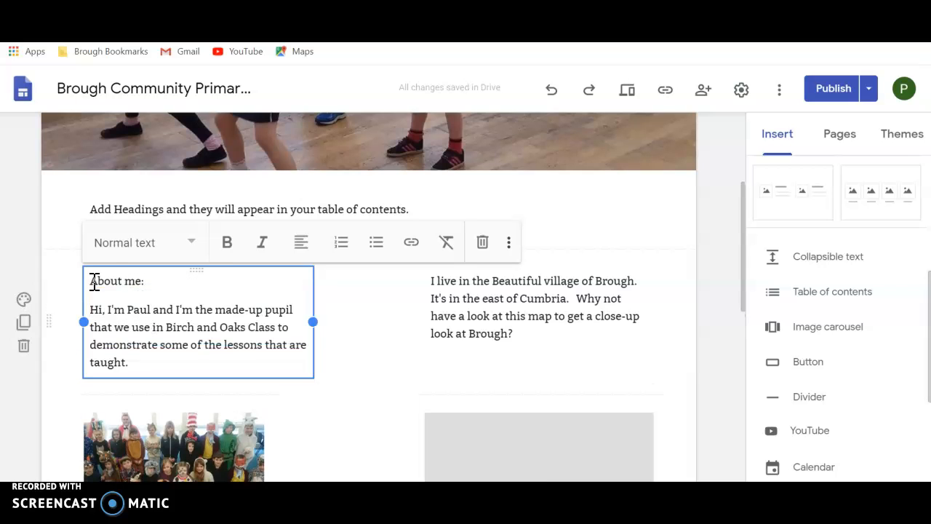
{"action": "double_click", "coordinate": [134, 281]}
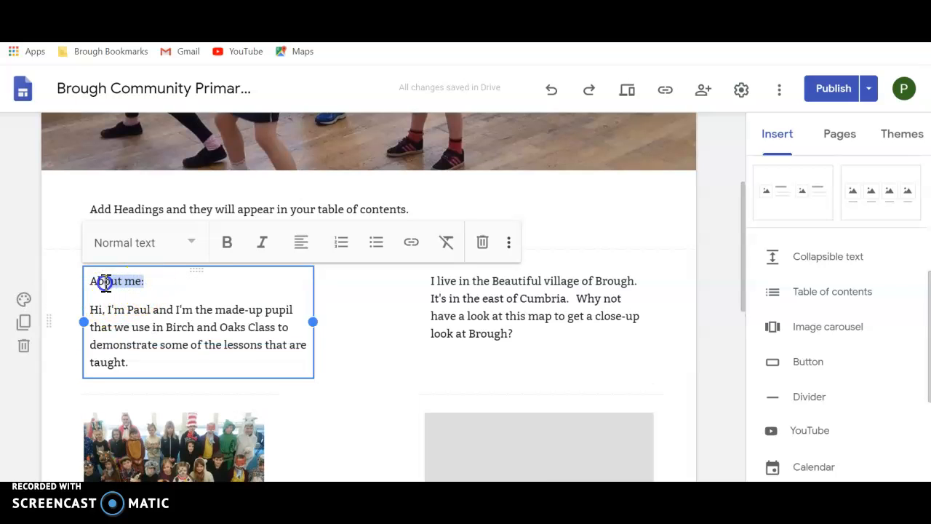
{"action": "left_click", "coordinate": [191, 242]}
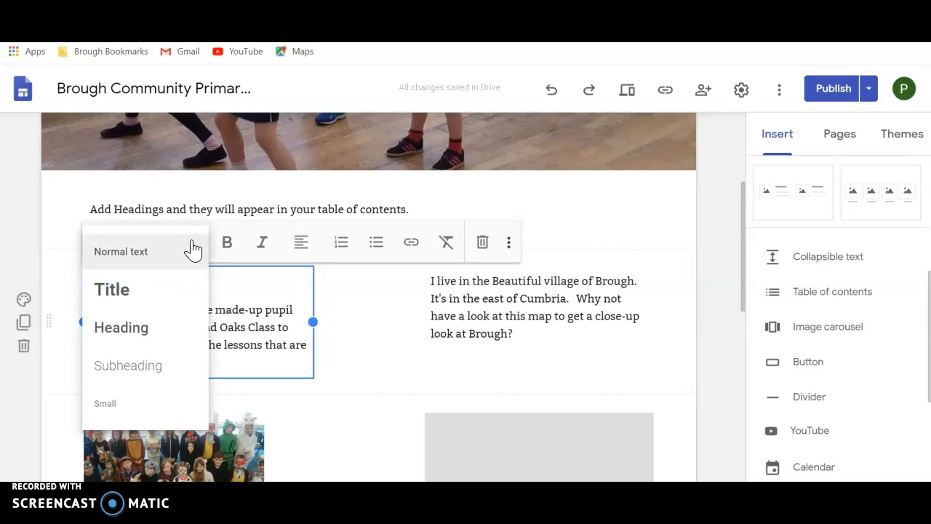
{"action": "left_click", "coordinate": [153, 326]}
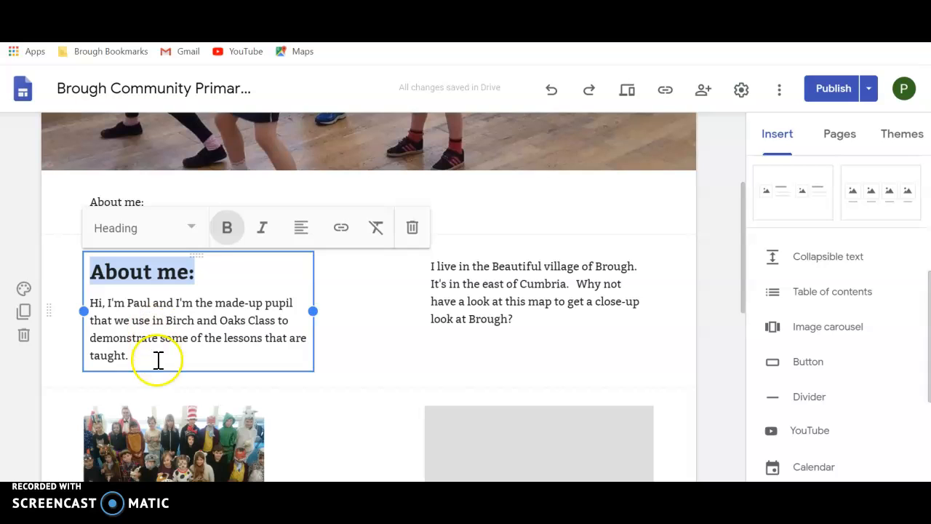
{"action": "left_click", "coordinate": [364, 299]}
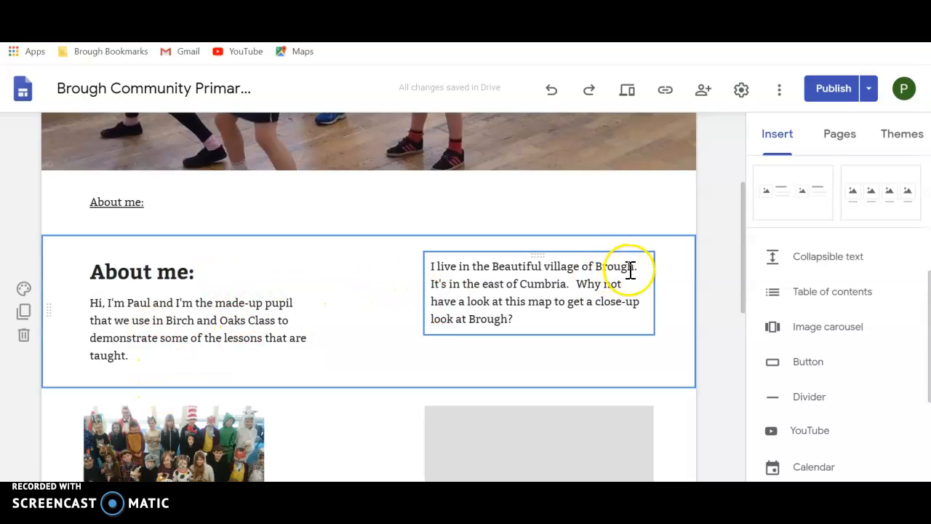
Step: Try the Heading style on the whole paragraph about living in Brough, and undo it
{"action": "left_click", "coordinate": [432, 266]}
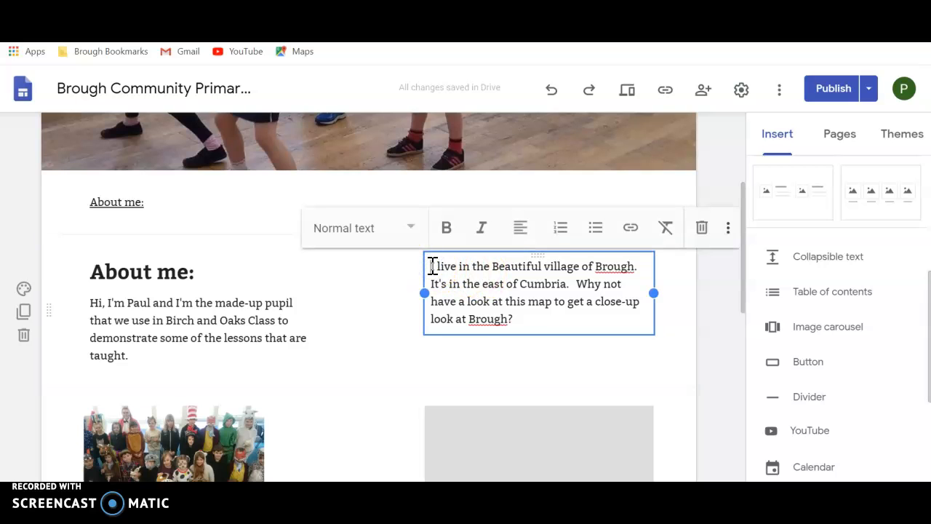
{"action": "left_click", "coordinate": [411, 227]}
{"action": "left_click", "coordinate": [372, 309]}
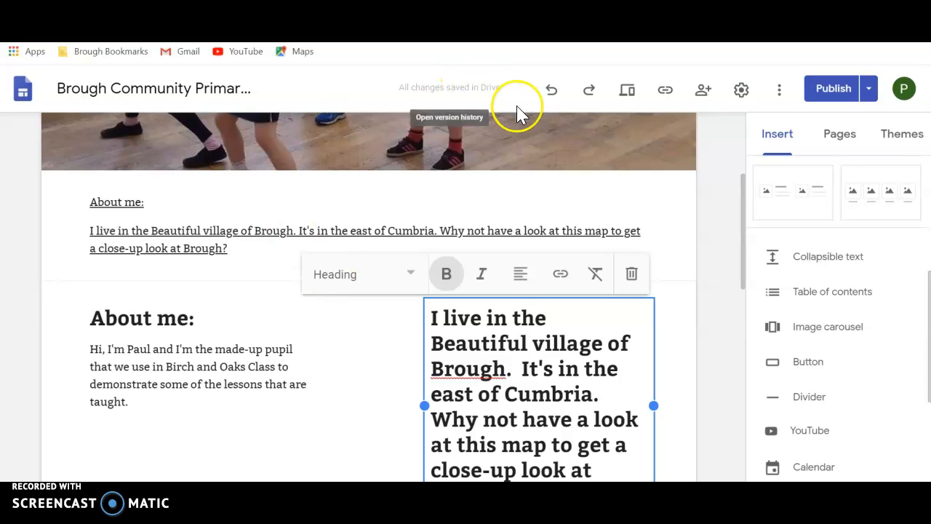
{"action": "left_click", "coordinate": [553, 92]}
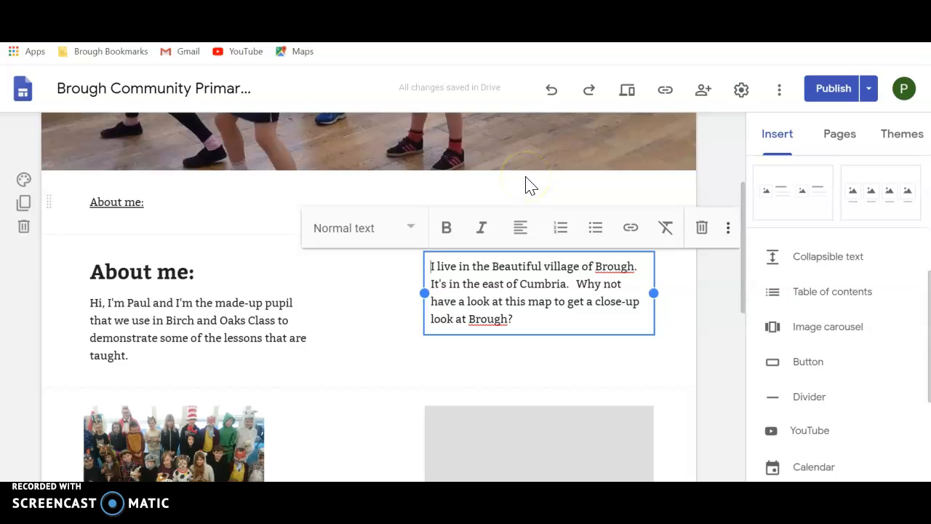
Step: Add the line "Where I live:" above the paragraph about living in Brough and format it as a Heading
{"action": "type", "text": "Where "}
{"action": "type", "text": "I live"}
{"action": "type", "text": ":"}
{"action": "key", "text": "Return"}
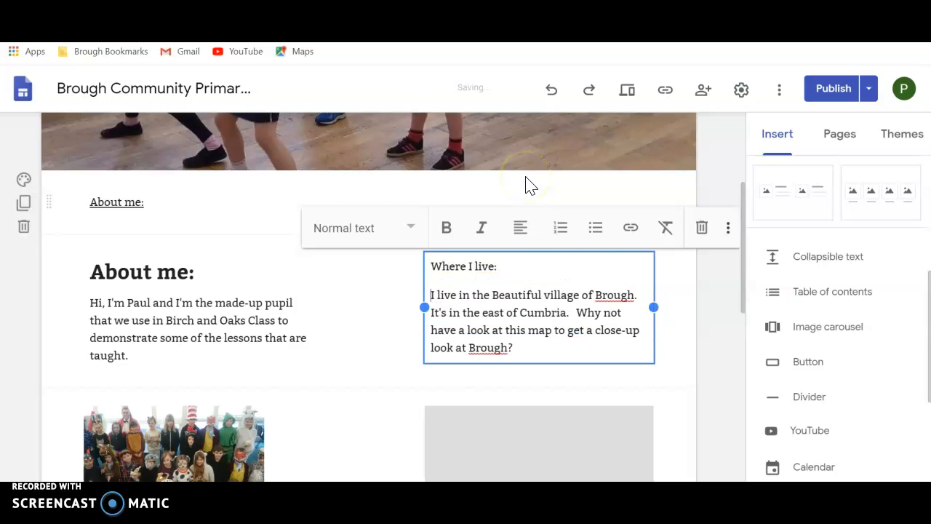
{"action": "left_click_drag", "start_coordinate": [460, 273], "coordinate": [426, 275]}
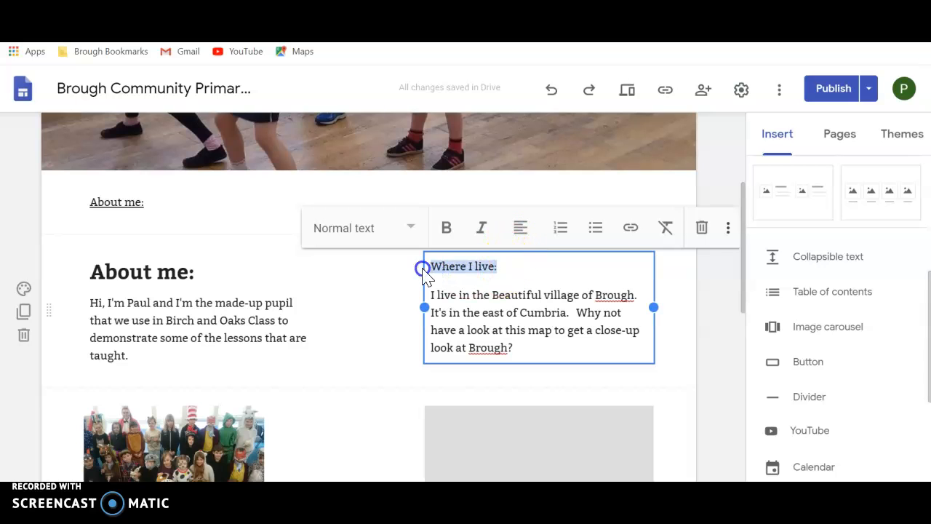
{"action": "left_click", "coordinate": [411, 228]}
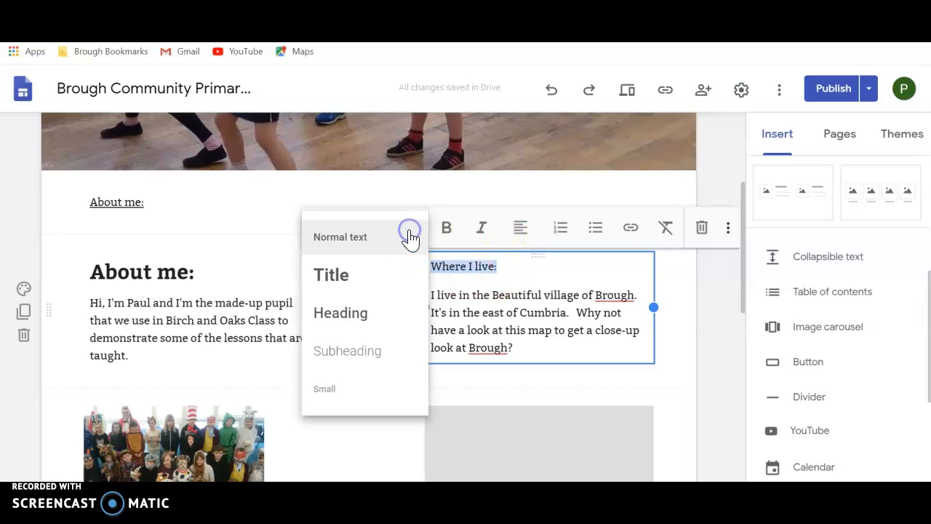
{"action": "left_click", "coordinate": [367, 315]}
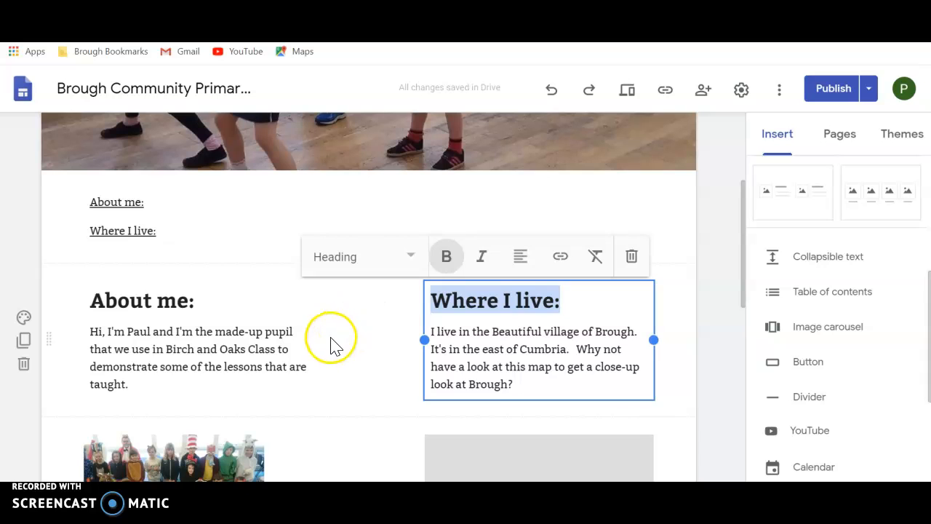
{"action": "left_click", "coordinate": [331, 340]}
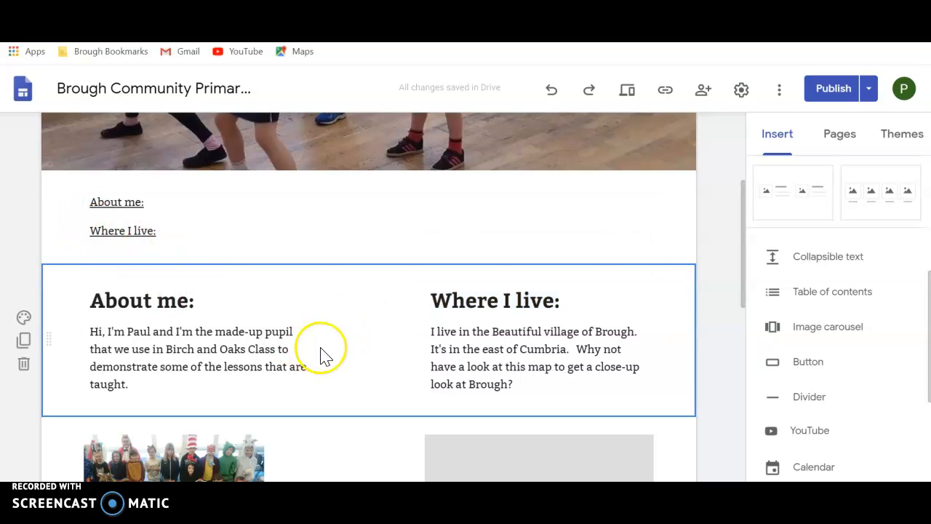
Step: Add the line "Likes and dislikes:" above the text listing likes and dislikes, and format it as a Heading
{"action": "left_click_drag", "start_coordinate": [743, 253], "coordinate": [745, 403]}
{"action": "left_click", "coordinate": [97, 260]}
{"action": "left_click", "coordinate": [93, 258]}
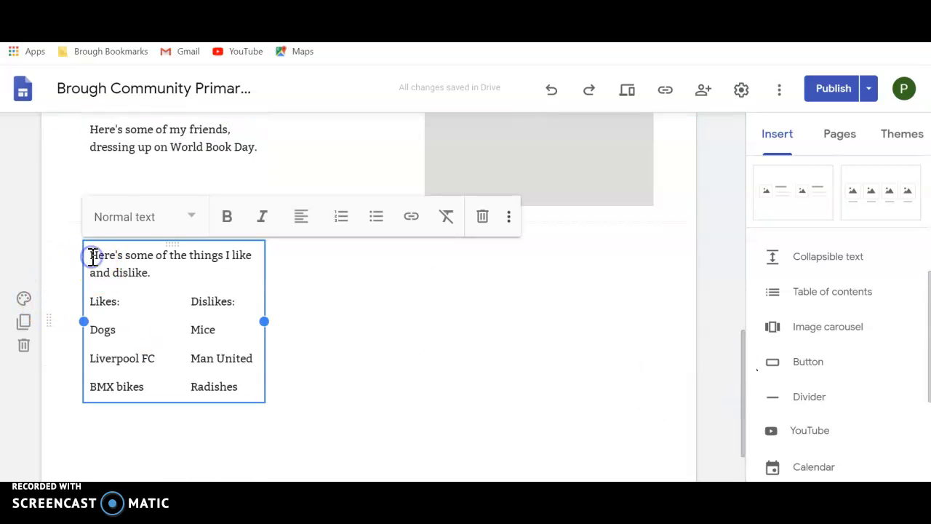
{"action": "type", "text": "Likes and "}
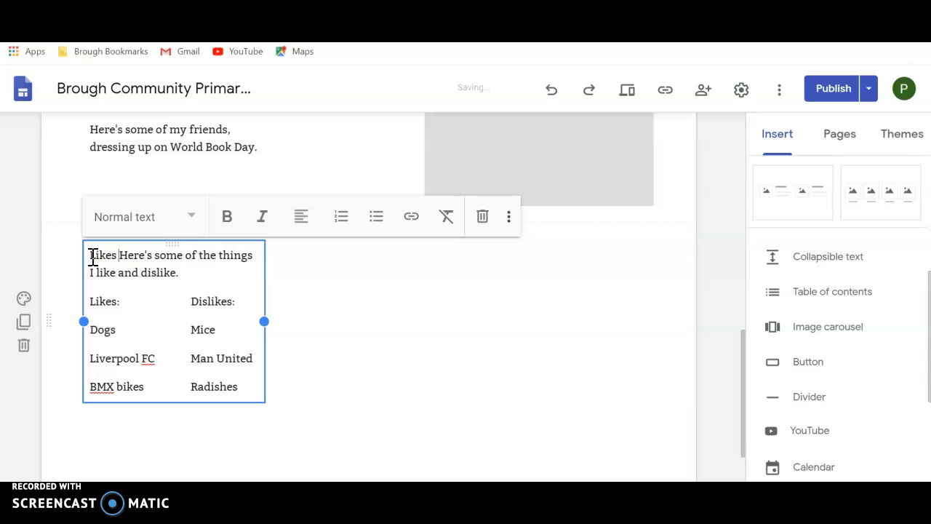
{"action": "type", "text": "disli"}
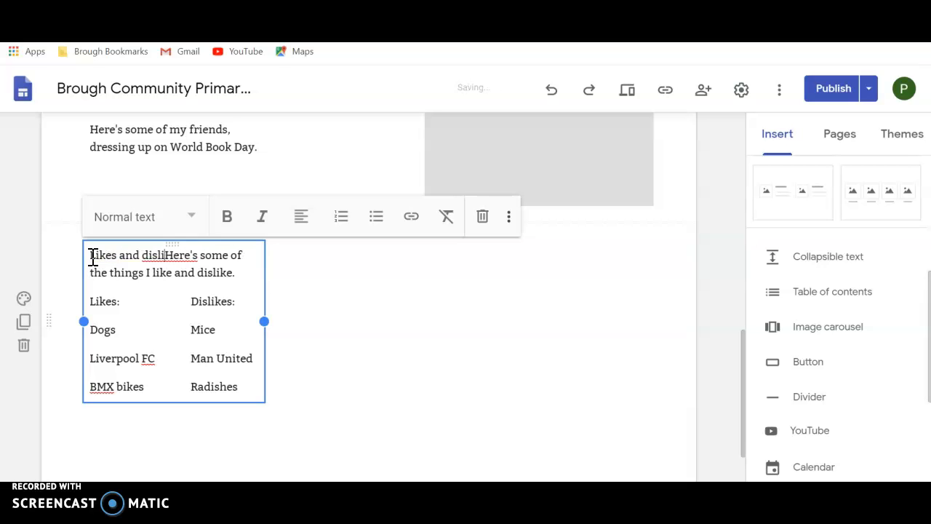
{"action": "type", "text": "kes"}
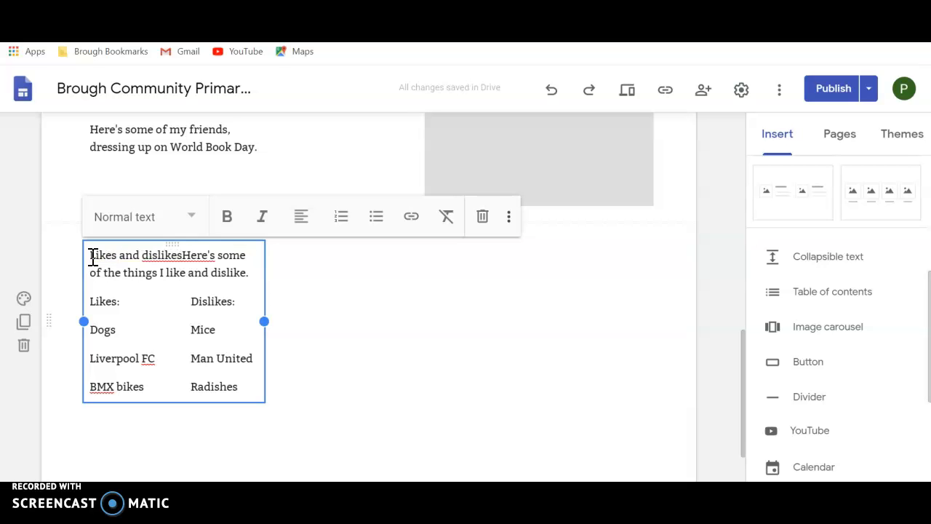
{"action": "type", "text": ":"}
{"action": "key", "text": "Return"}
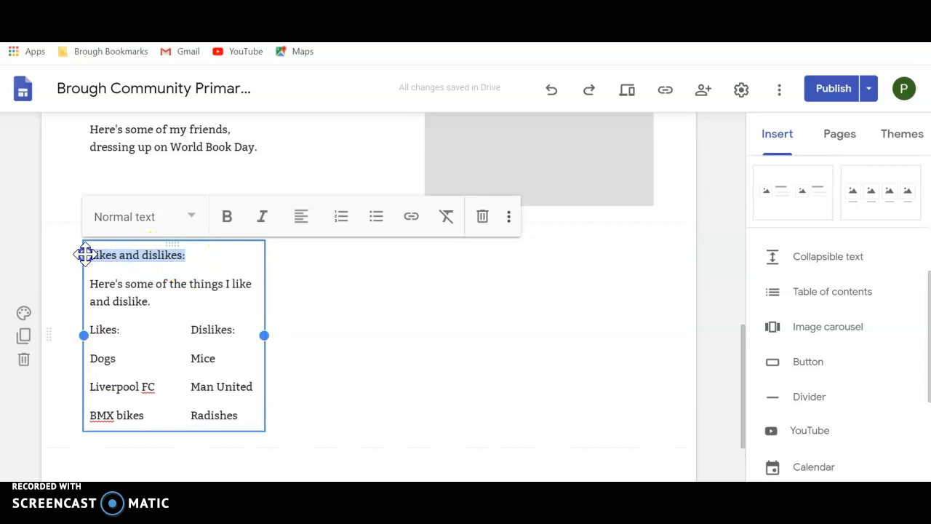
{"action": "left_click", "coordinate": [193, 217]}
{"action": "left_click", "coordinate": [125, 302]}
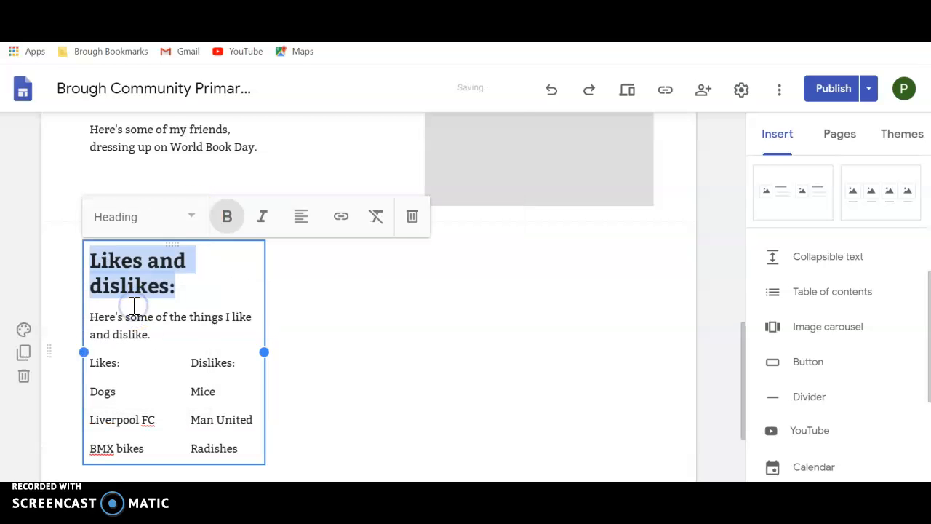
{"action": "left_click", "coordinate": [313, 322]}
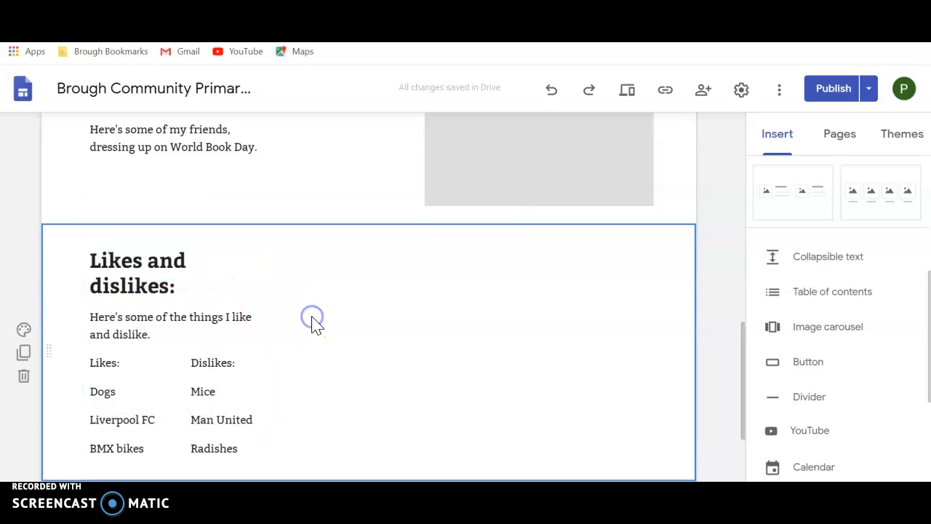
Step: Review the table of contents entries below the banner, and return to the likes and dislikes section
{"action": "left_click_drag", "start_coordinate": [742, 357], "coordinate": [732, 194]}
{"action": "left_click", "coordinate": [276, 291]}
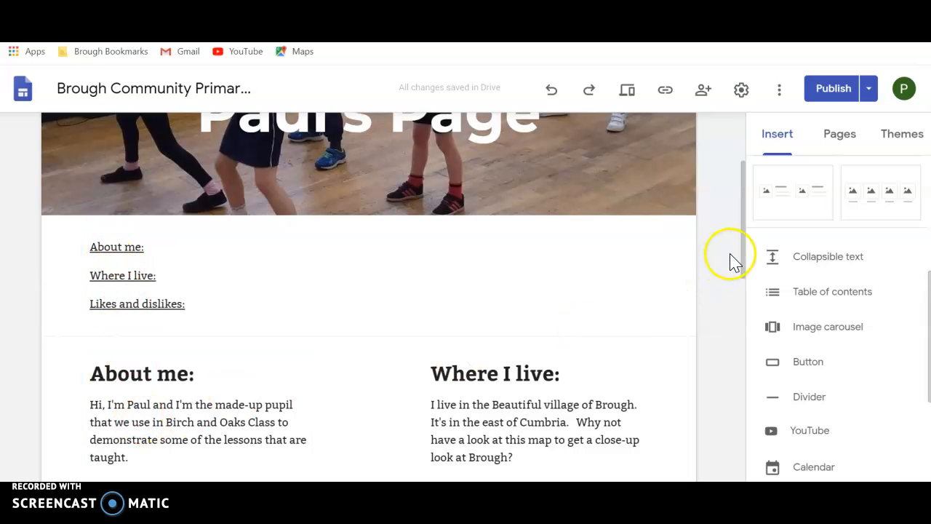
{"action": "left_click_drag", "start_coordinate": [745, 251], "coordinate": [749, 347]}
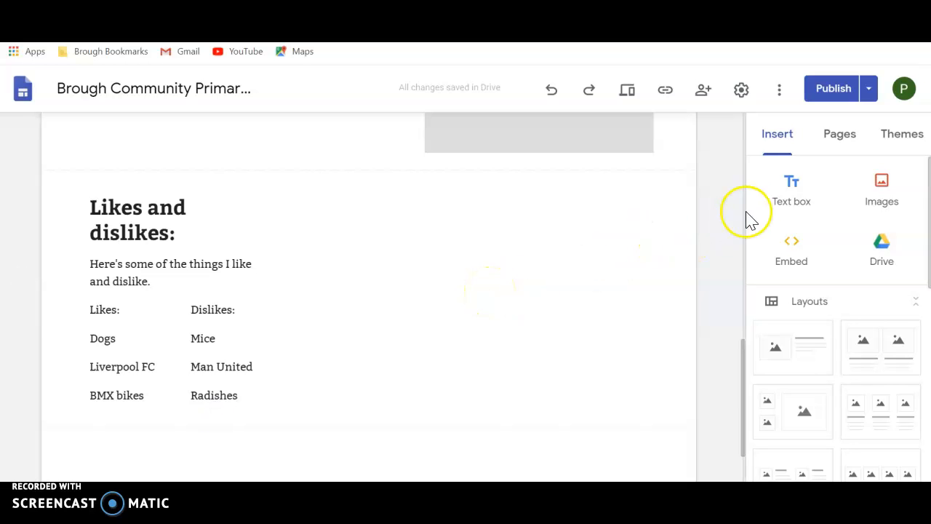
Step: Insert a text box and place it beside the likes and dislikes section
{"action": "left_click", "coordinate": [792, 188]}
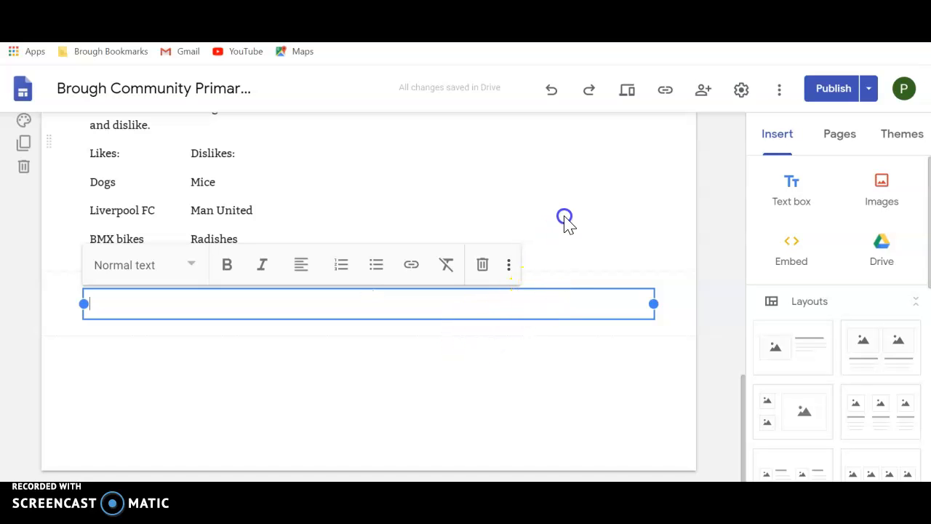
{"action": "left_click", "coordinate": [570, 282]}
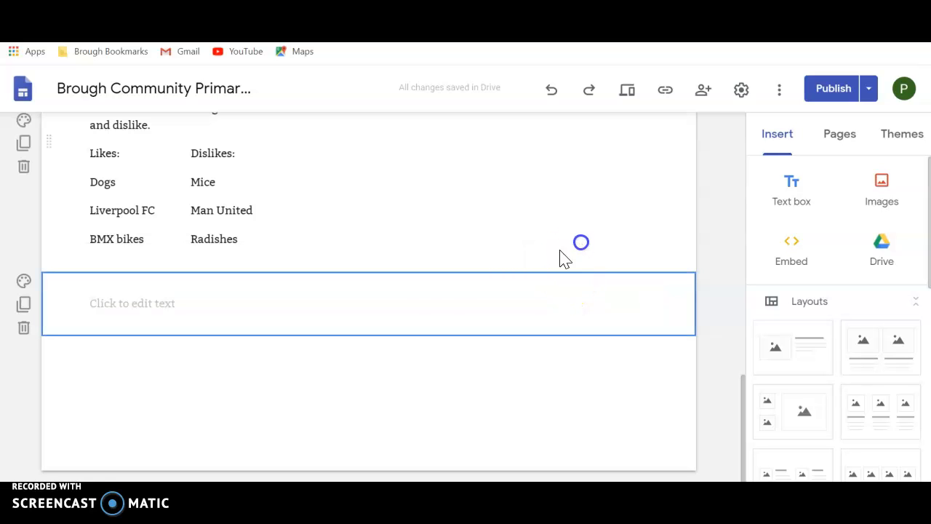
{"action": "left_click", "coordinate": [445, 270]}
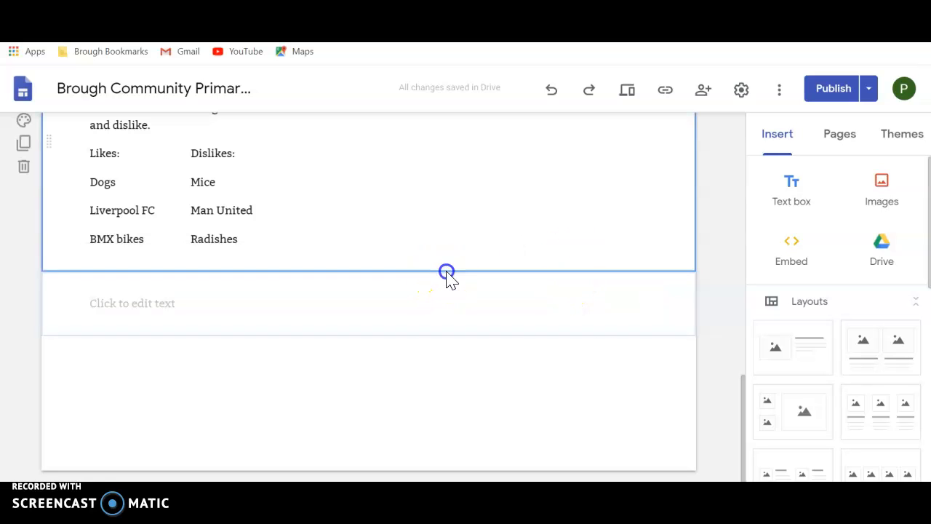
{"action": "left_click", "coordinate": [400, 324]}
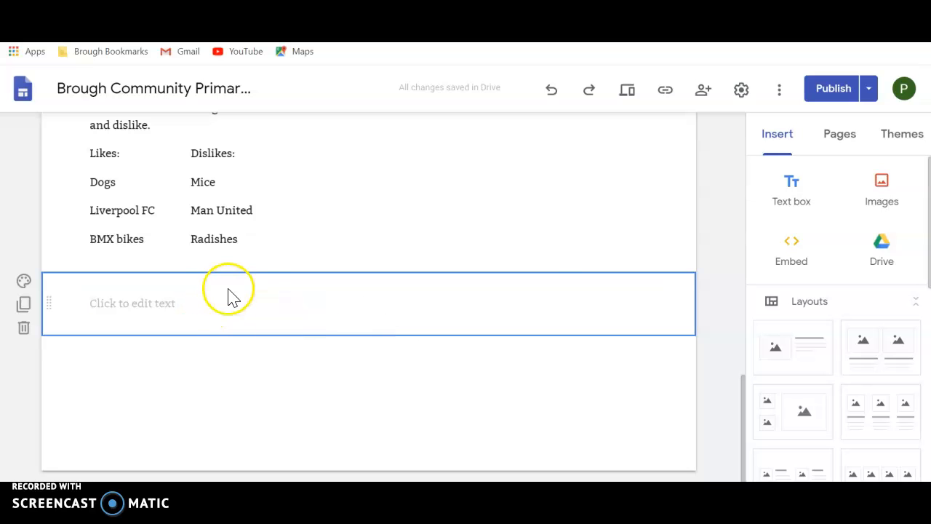
{"action": "left_click", "coordinate": [381, 205]}
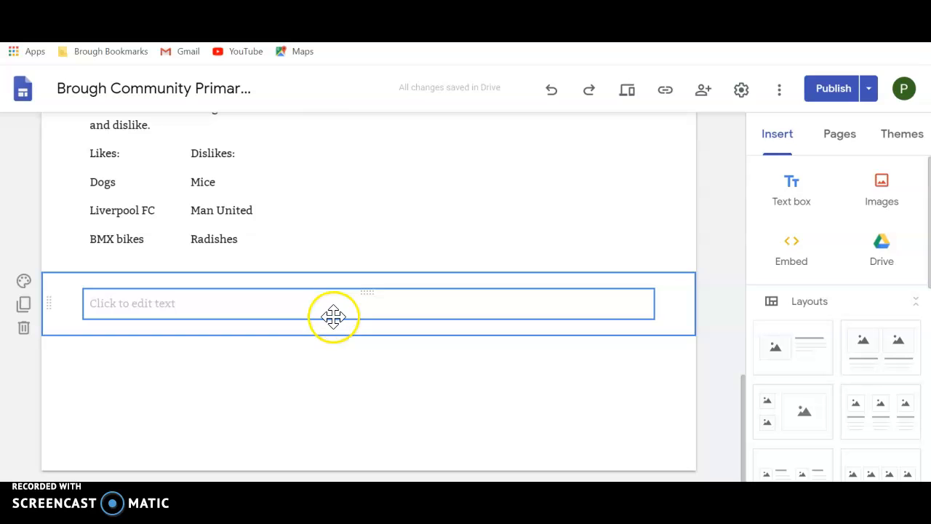
{"action": "left_click_drag", "start_coordinate": [333, 317], "coordinate": [414, 381]}
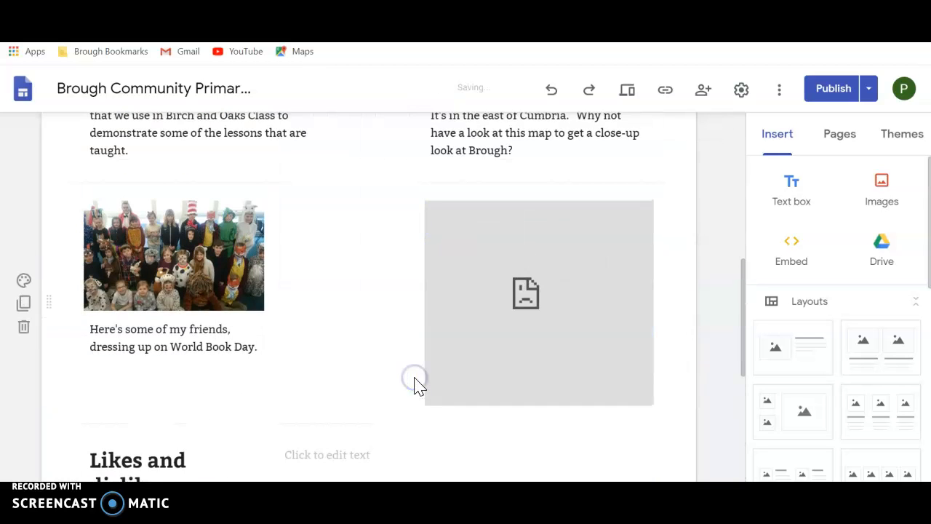
{"action": "left_click", "coordinate": [744, 332]}
{"action": "left_click_drag", "start_coordinate": [743, 332], "coordinate": [742, 369]}
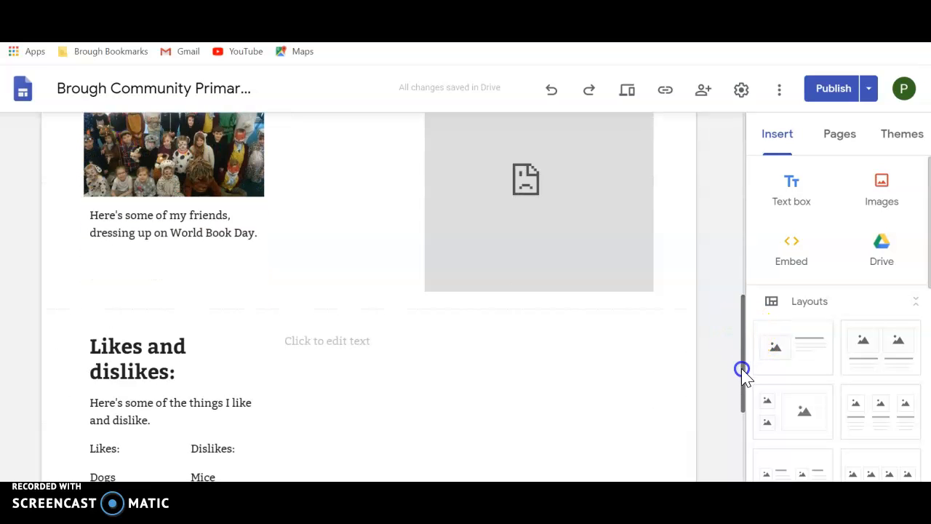
Step: Narrow the new text box, and add the line "My School:" formatted as a Heading
{"action": "left_click", "coordinate": [538, 333]}
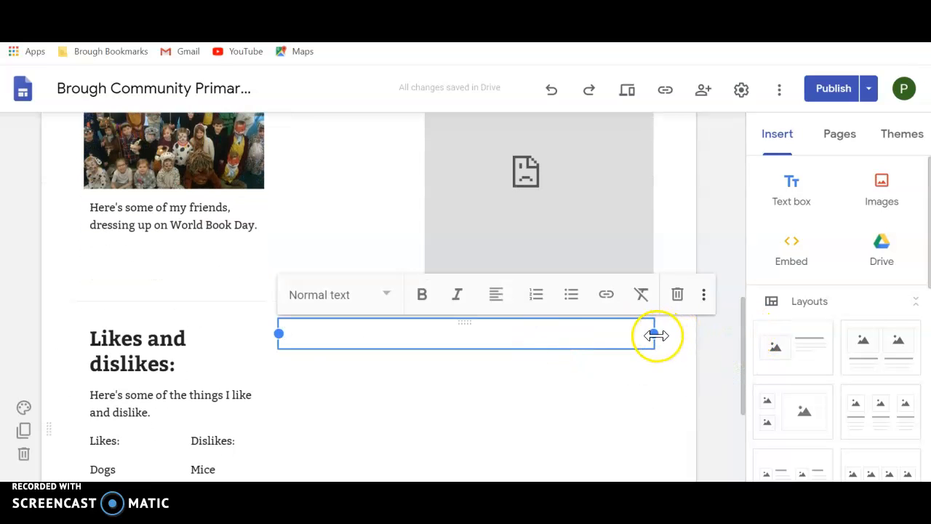
{"action": "left_click_drag", "start_coordinate": [654, 334], "coordinate": [518, 338]}
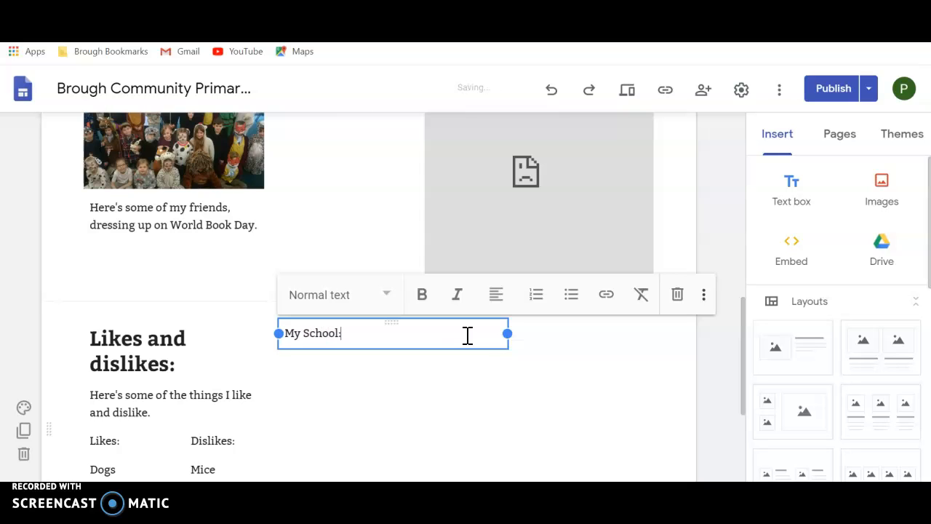
{"action": "key", "text": "Return"}
{"action": "left_click_drag", "start_coordinate": [348, 334], "coordinate": [283, 332]}
{"action": "left_click", "coordinate": [390, 294]}
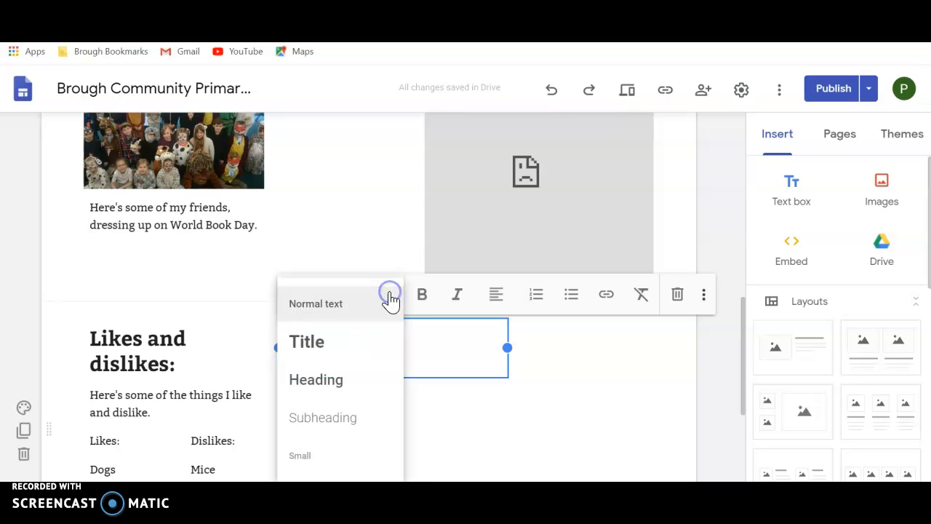
{"action": "left_click", "coordinate": [339, 380]}
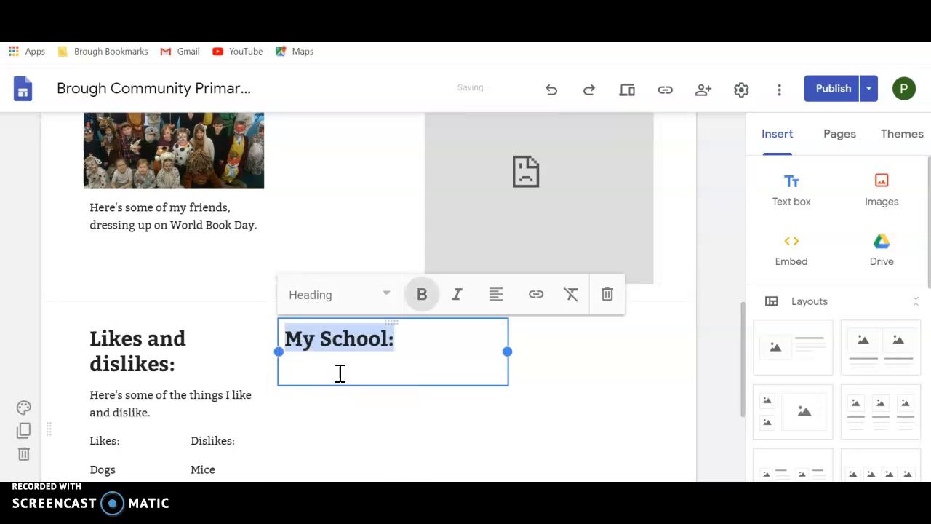
Step: Begin a paragraph under the My School heading with "I go to Brough Community Primary School"
{"action": "left_click", "coordinate": [339, 373]}
{"action": "type", "text": "I go"}
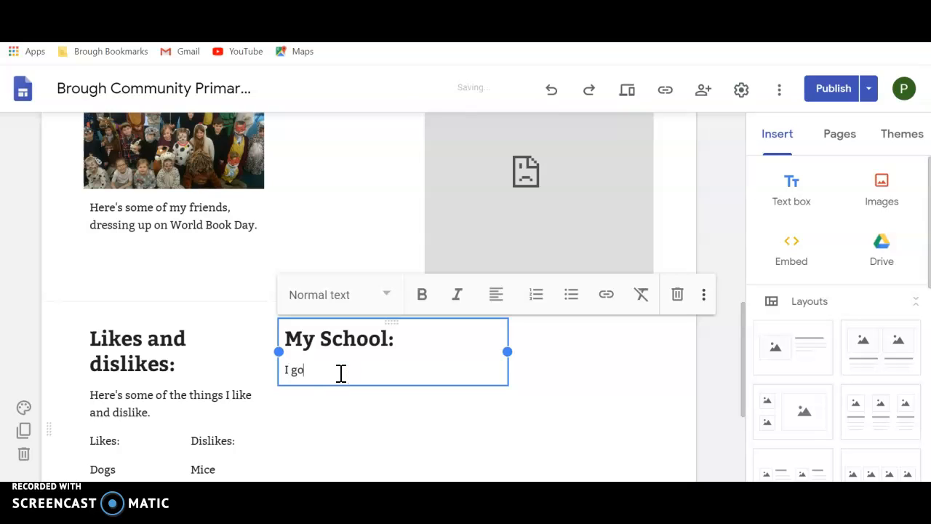
{"action": "type", "text": " to Brough Community Primary"}
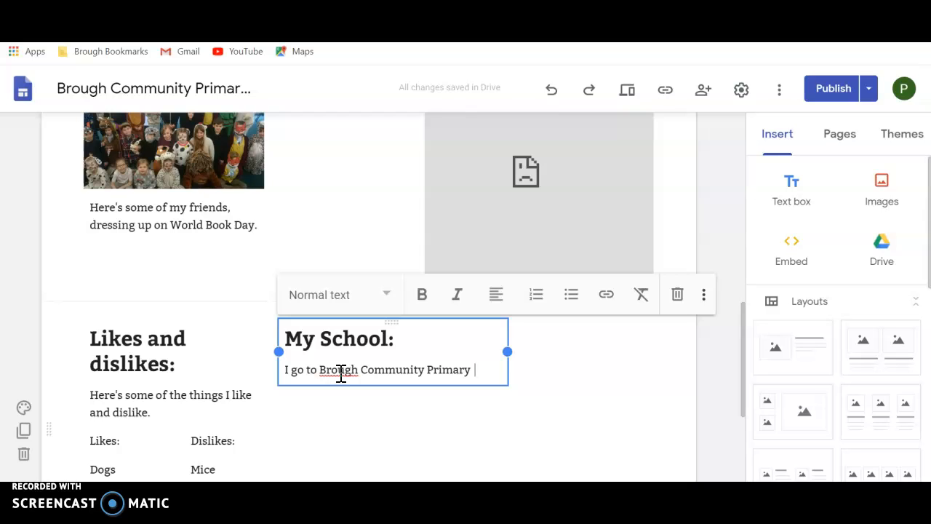
{"action": "type", "text": " School"}
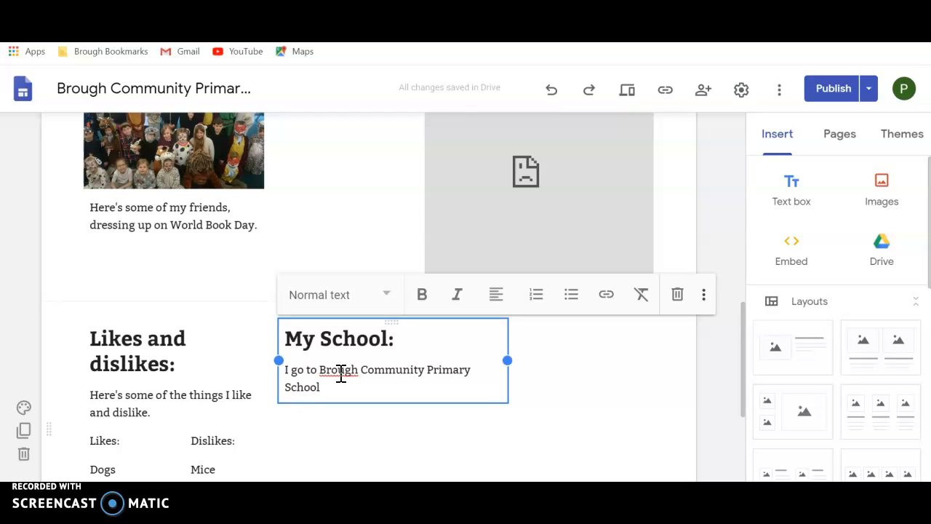
{"action": "type", "text": ".  It's a great school and I love"}
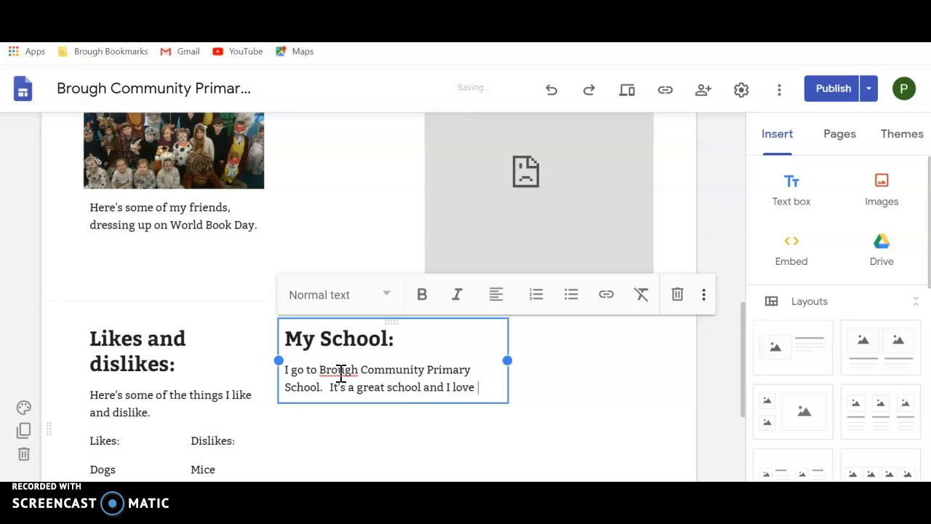
{"action": "type", "text": " seeing my"}
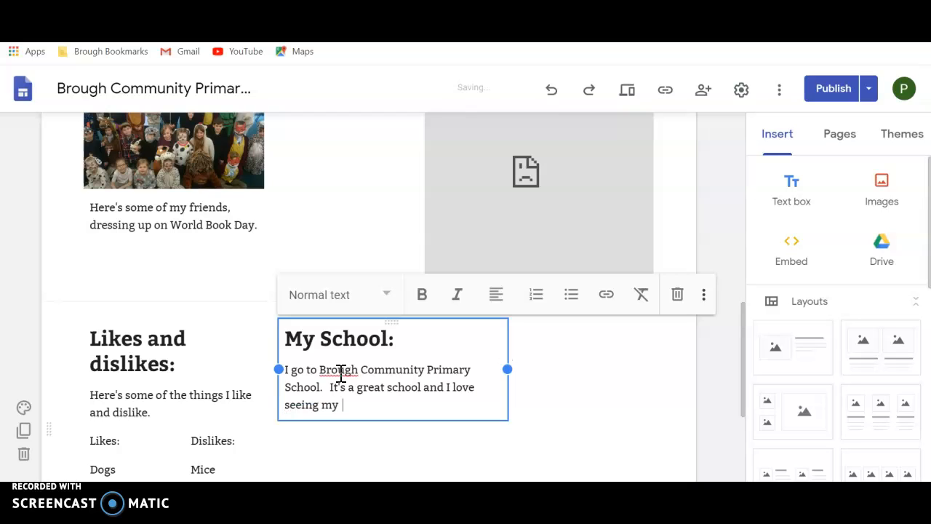
{"action": "type", "text": " friends every day"}
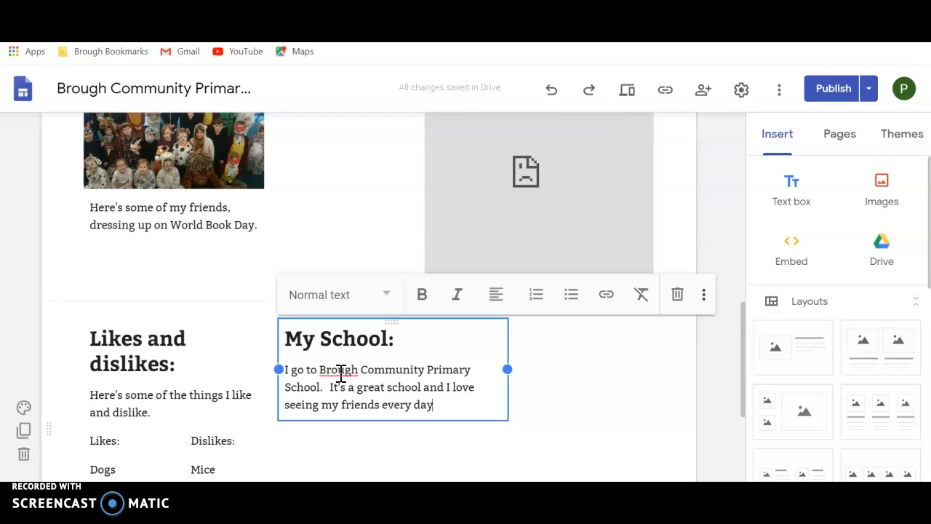
{"action": "type", "text": " and learning"}
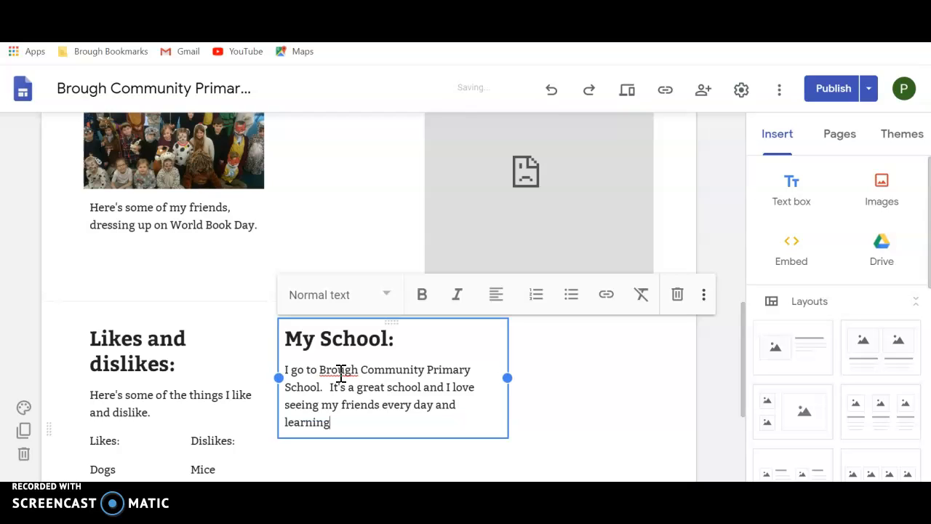
{"action": "type", "text": " lots of new"}
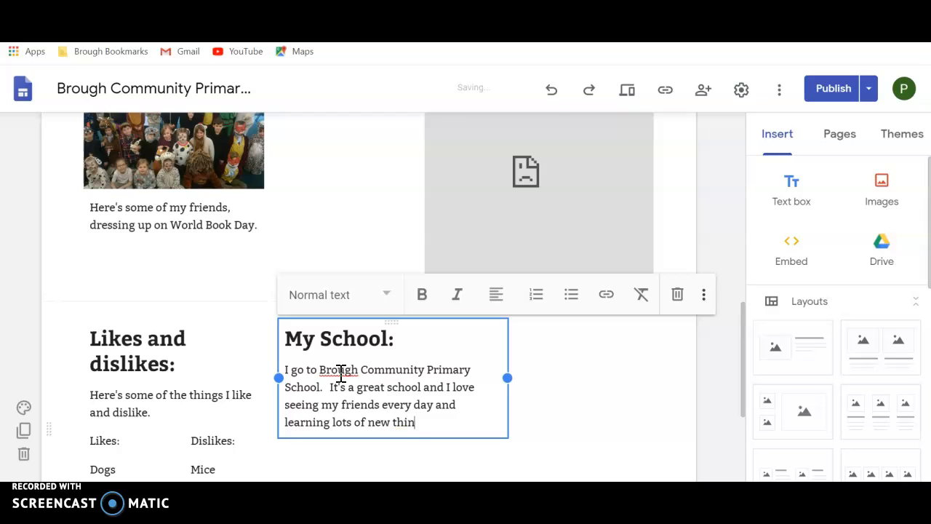
{"action": "type", "text": " things."}
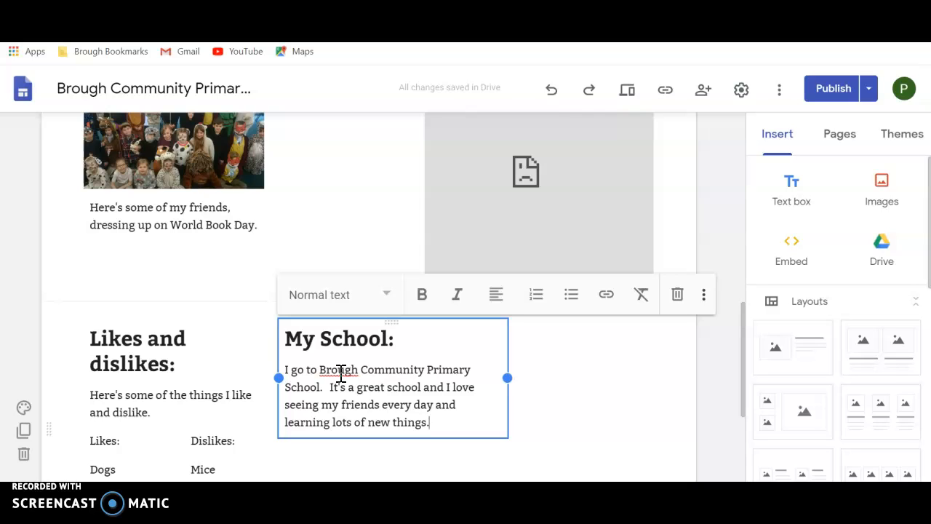
Step: Complete the school paragraph with ". It's a great school and I love seeing my friends every day and learning lots of new things."
{"action": "left_click", "coordinate": [368, 389]}
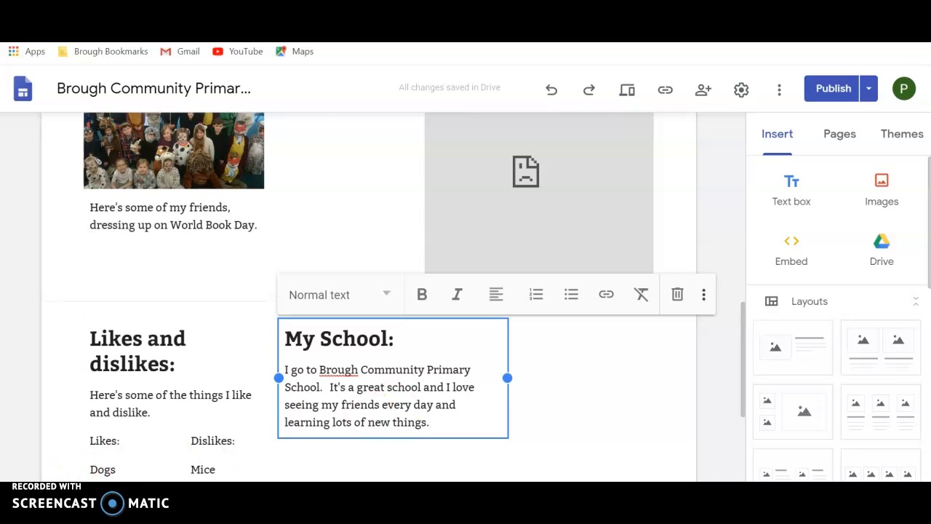
{"action": "left_click", "coordinate": [128, 446]}
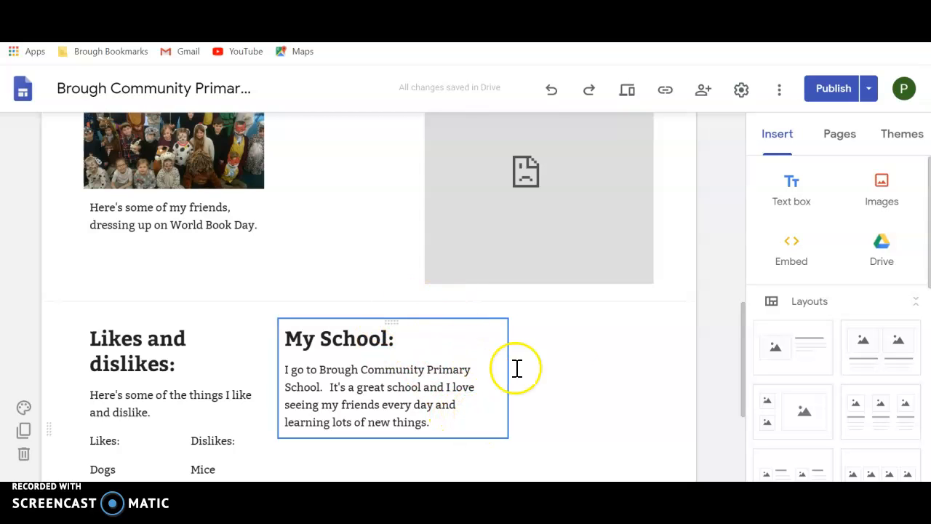
Step: Add a subpage named "School" under the pupil's page being edited
{"action": "left_click", "coordinate": [841, 138]}
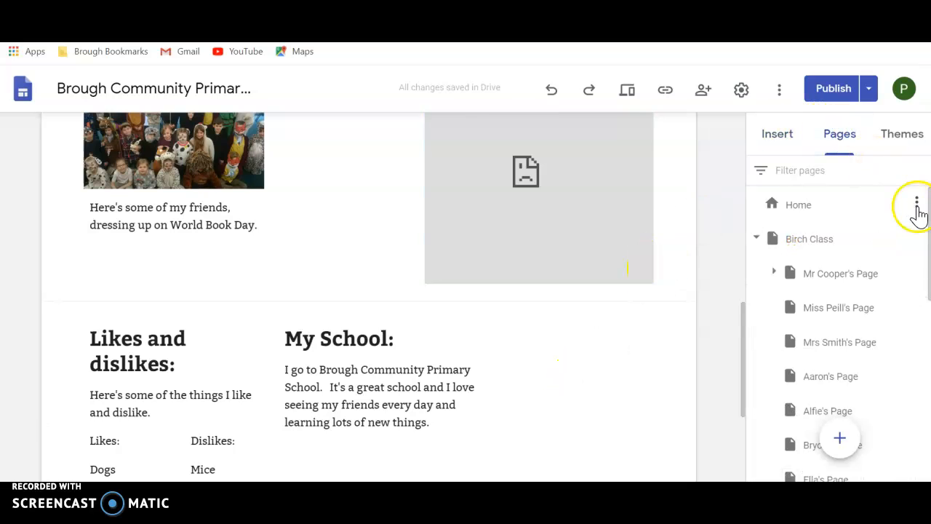
{"action": "left_click_drag", "start_coordinate": [930, 216], "coordinate": [930, 387]}
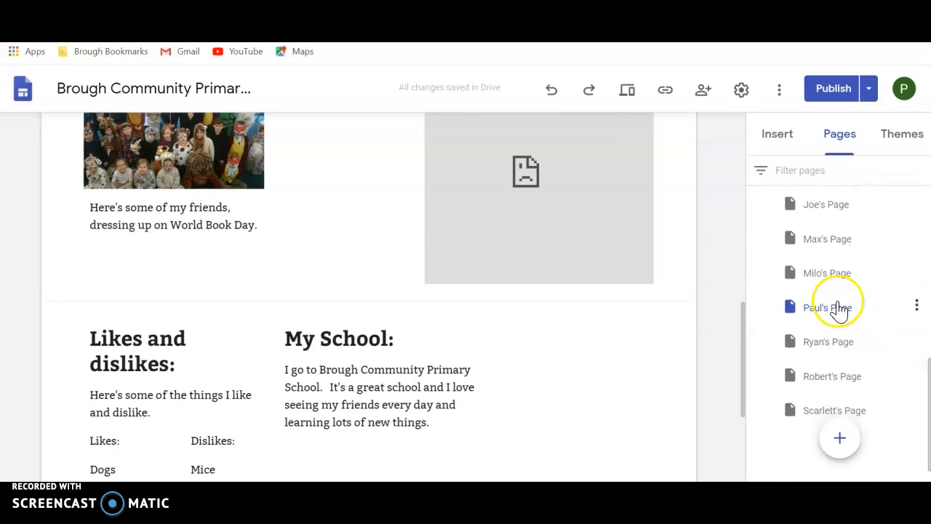
{"action": "left_click", "coordinate": [916, 306]}
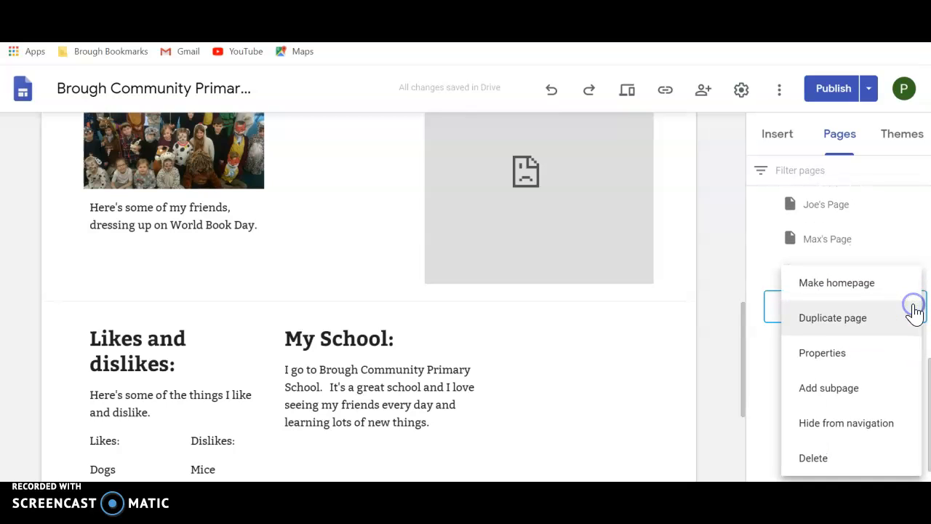
{"action": "left_click", "coordinate": [843, 395]}
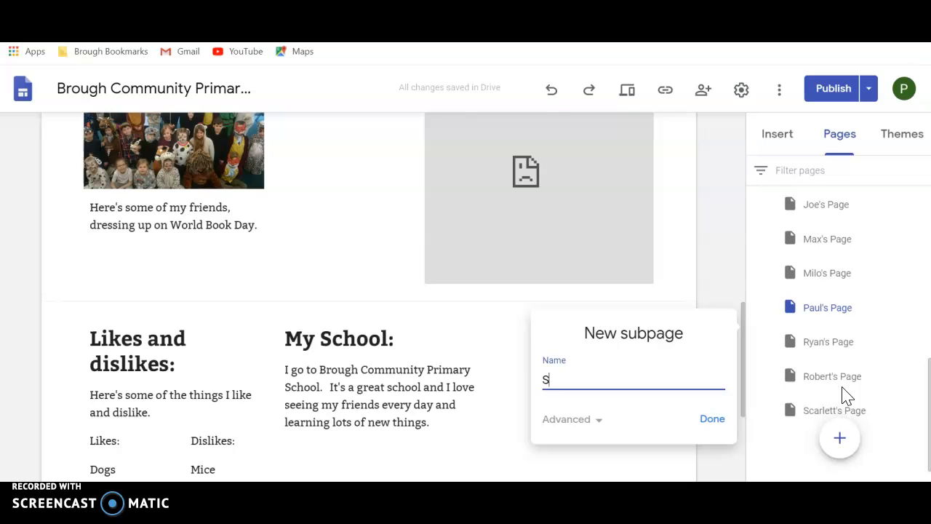
{"action": "left_click", "coordinate": [711, 420]}
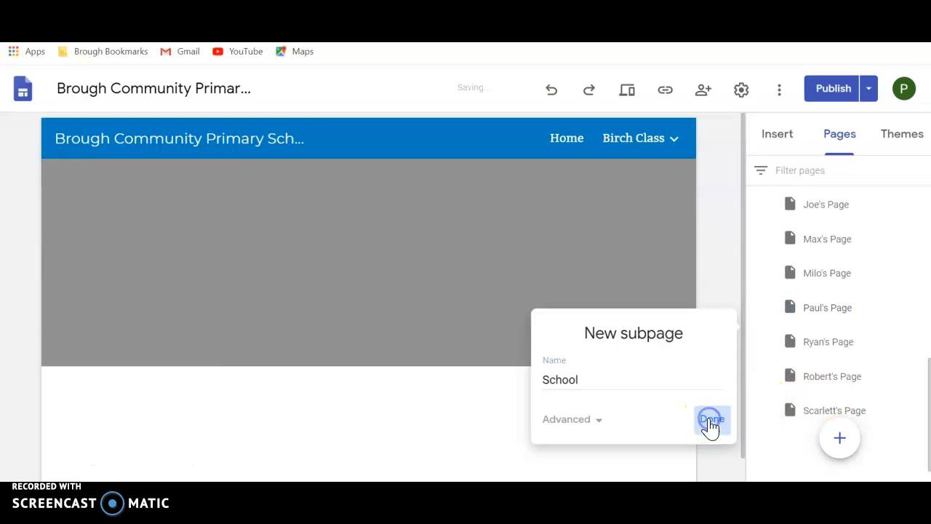
{"action": "mouse_move", "coordinate": [585, 319]}
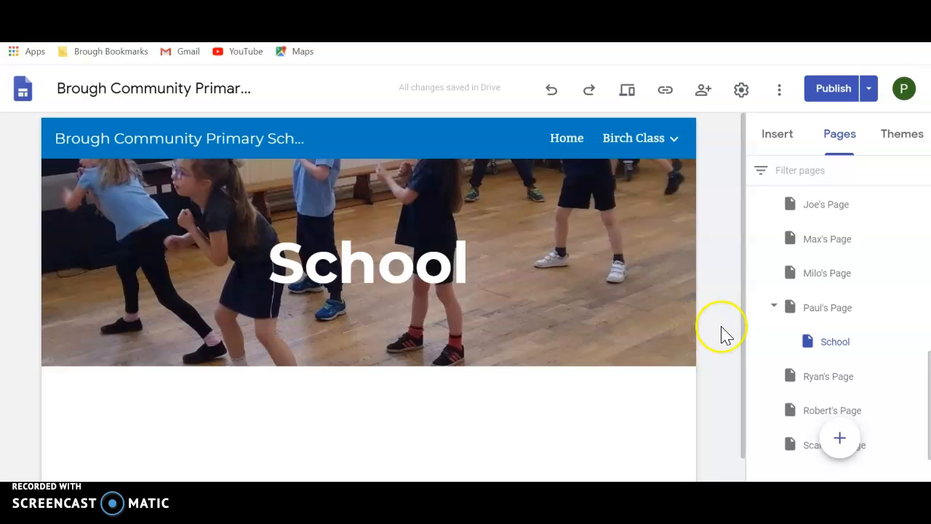
Step: Insert a button named "School" that links to the School subpage on the pupil's page
{"action": "left_click", "coordinate": [832, 309]}
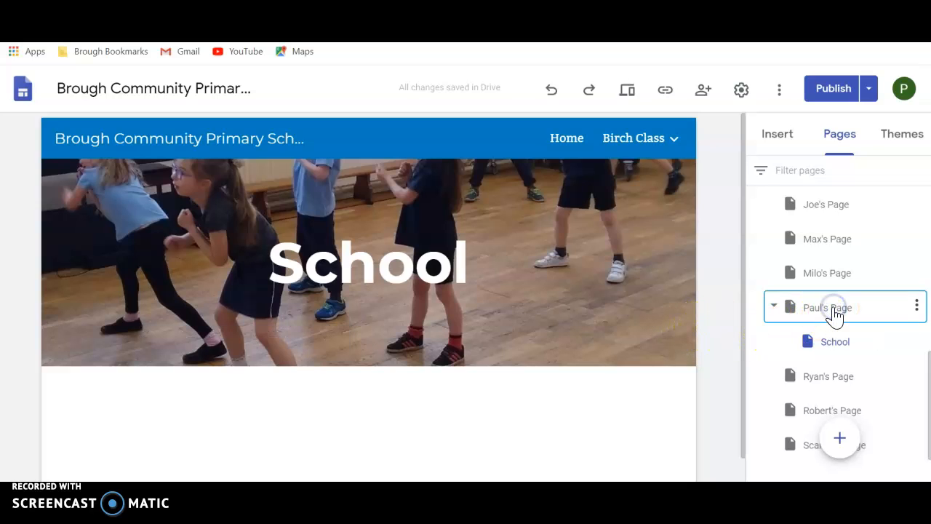
{"action": "left_click_drag", "start_coordinate": [742, 217], "coordinate": [734, 425]}
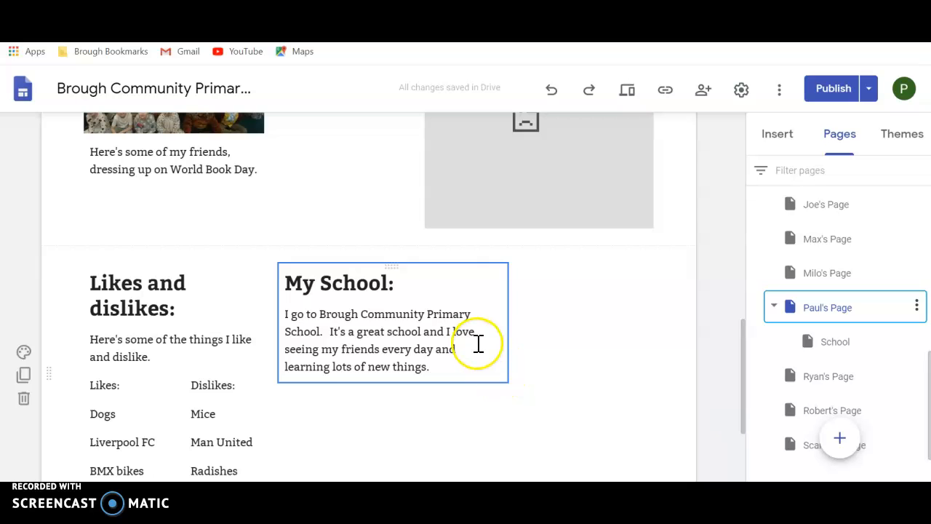
{"action": "left_click", "coordinate": [773, 138]}
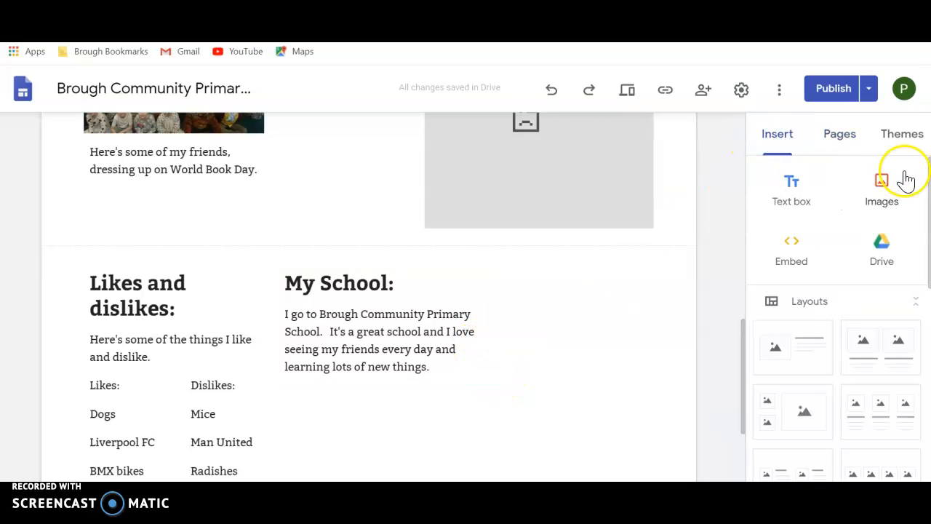
{"action": "left_click_drag", "start_coordinate": [929, 174], "coordinate": [929, 316]}
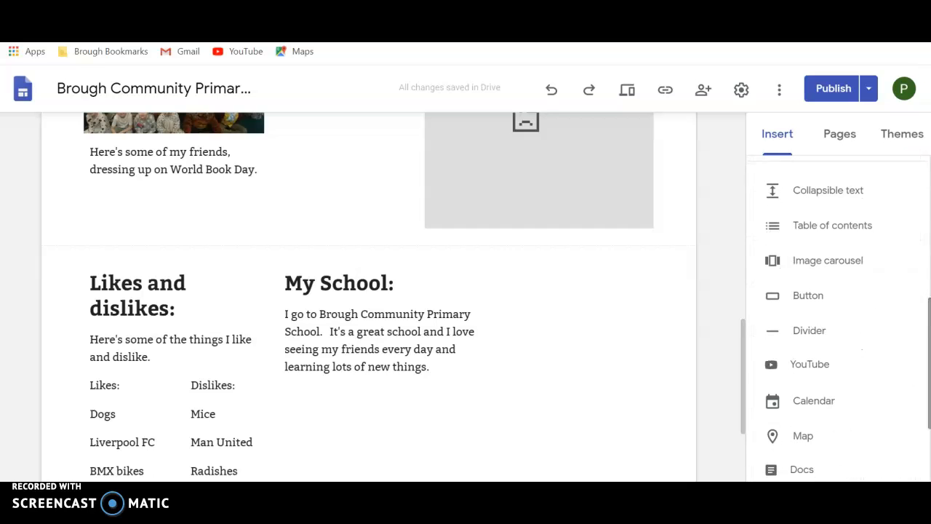
{"action": "left_click", "coordinate": [811, 302]}
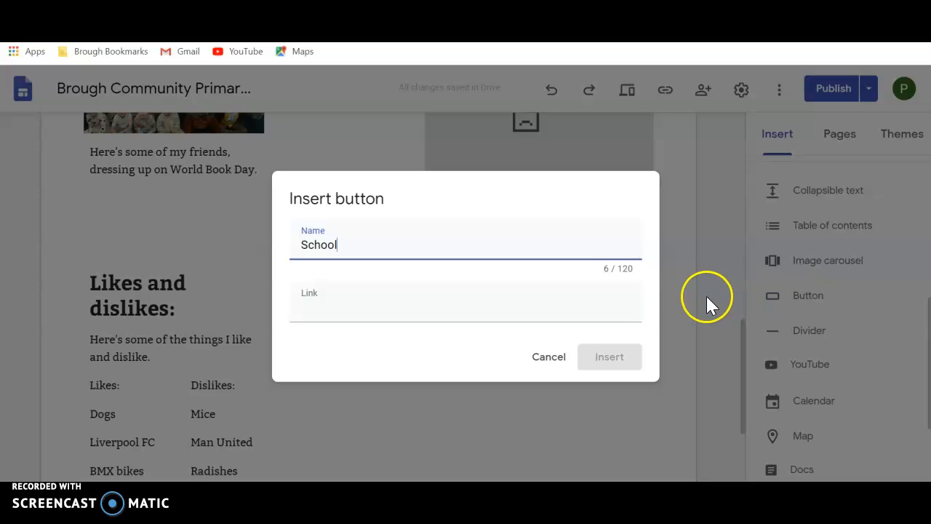
{"action": "left_click", "coordinate": [487, 311]}
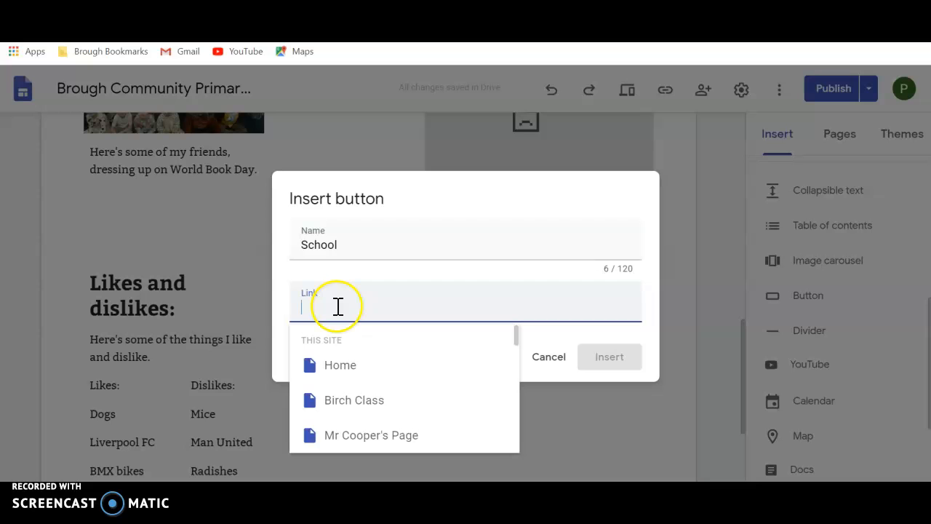
{"action": "left_click", "coordinate": [517, 336]}
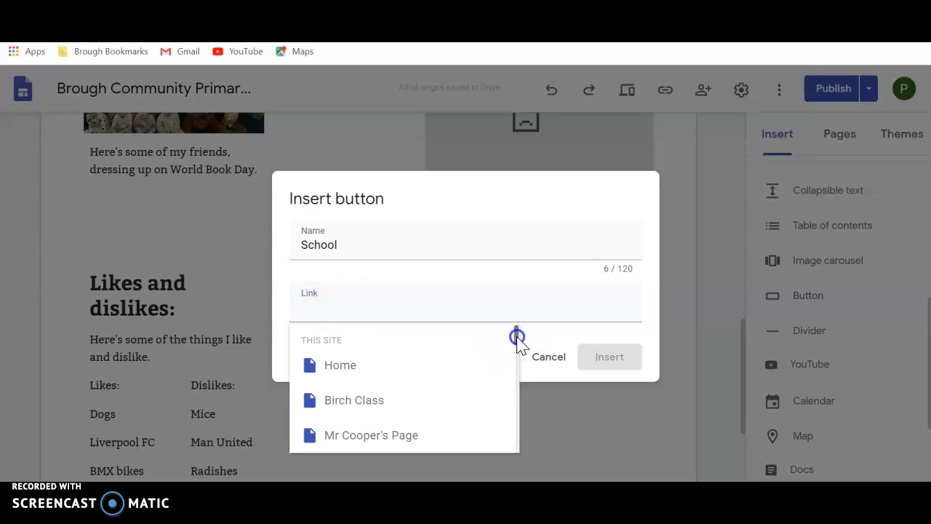
{"action": "left_click_drag", "start_coordinate": [518, 336], "coordinate": [513, 434]}
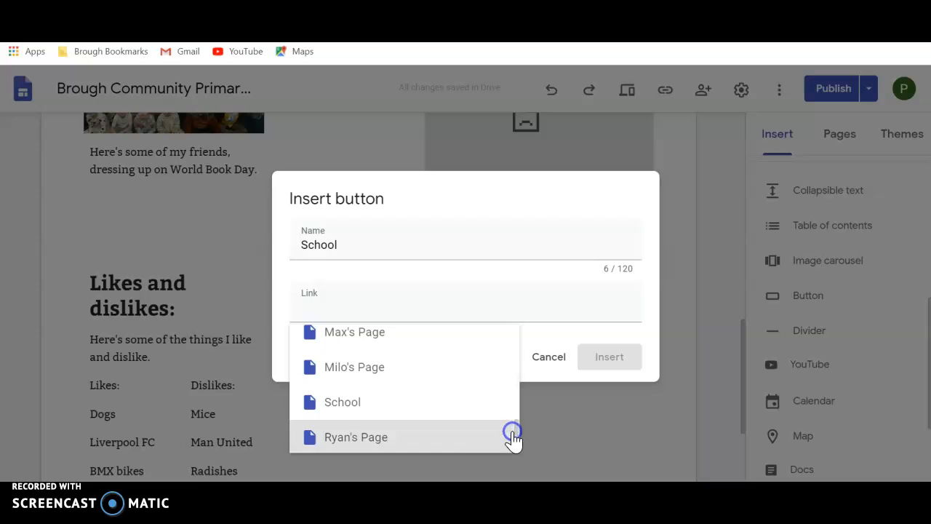
{"action": "left_click", "coordinate": [342, 409]}
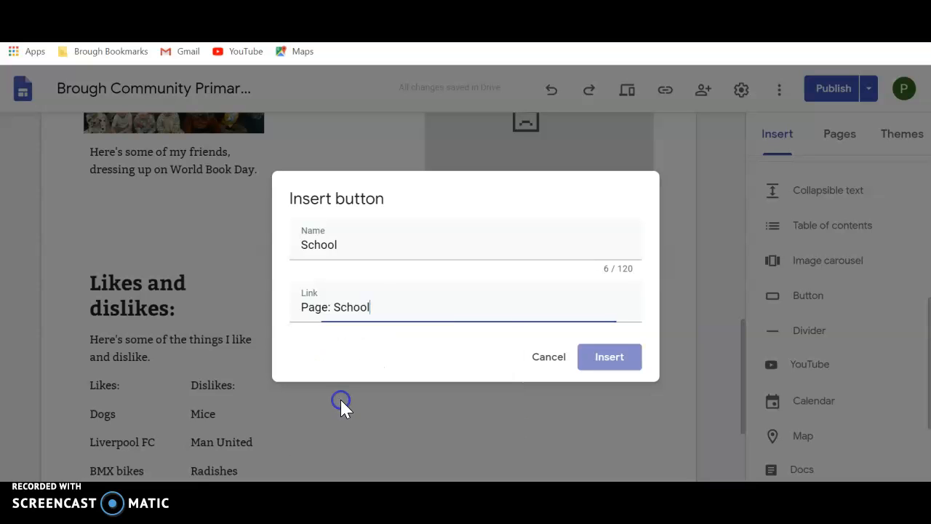
{"action": "left_click", "coordinate": [609, 363]}
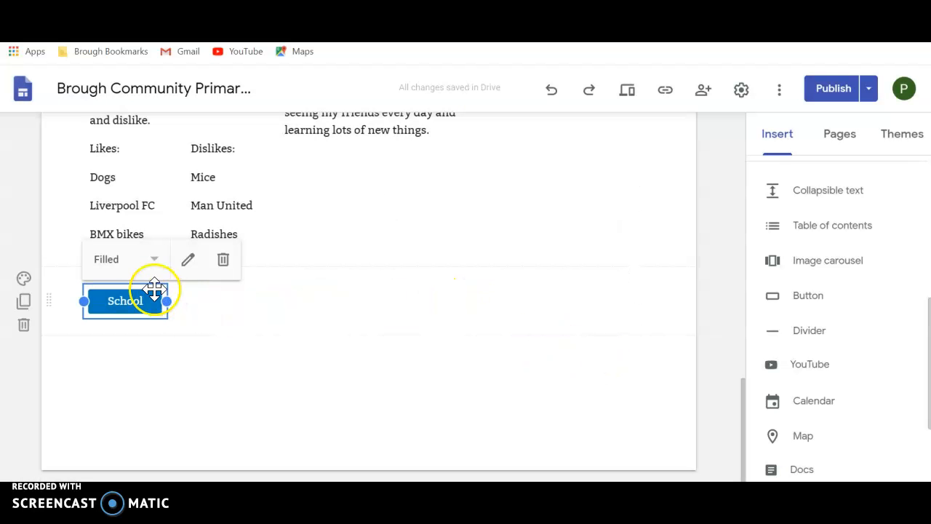
Step: Move the School button directly beneath the My School paragraph, matching the width of that text column
{"action": "left_click_drag", "start_coordinate": [146, 281], "coordinate": [356, 167]}
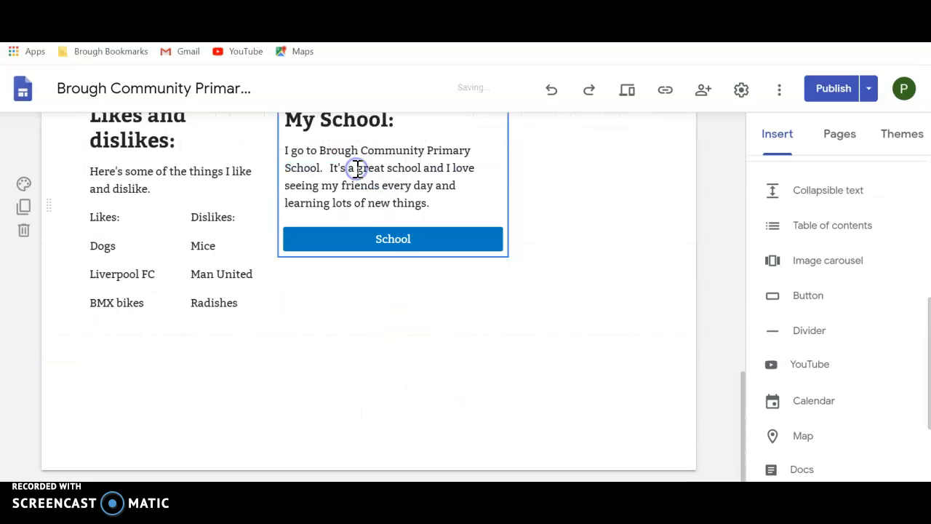
{"action": "left_click", "coordinate": [381, 275]}
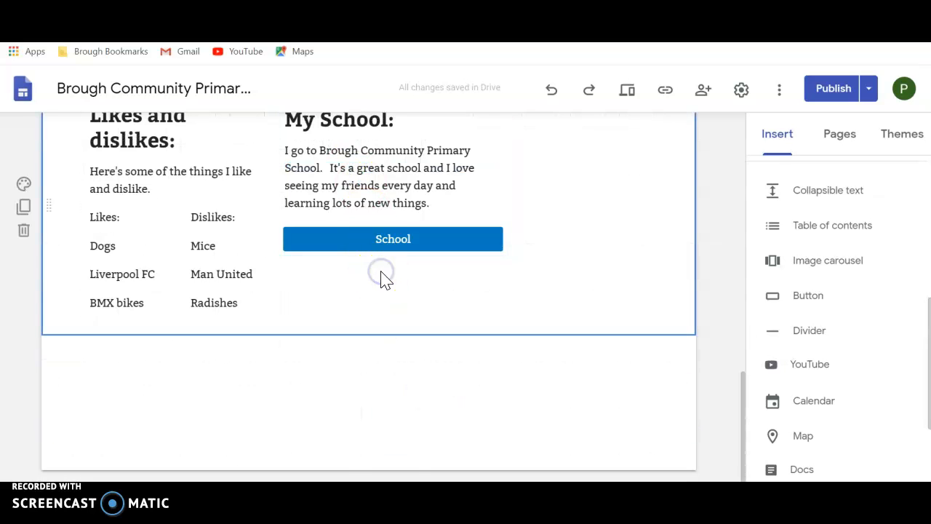
{"action": "left_click", "coordinate": [453, 398]}
{"action": "left_click_drag", "start_coordinate": [745, 421], "coordinate": [744, 385]}
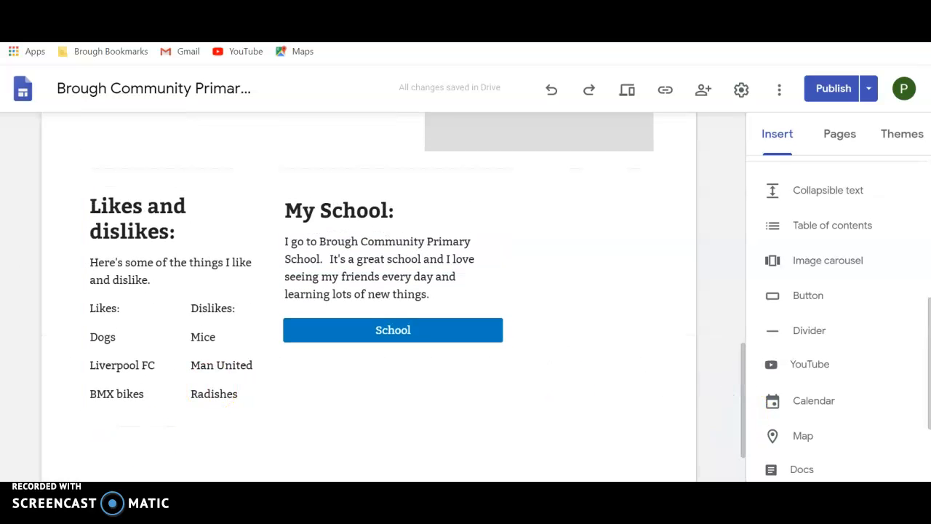
{"action": "scroll", "coordinate": [194, 413], "scroll_direction": "up", "scroll_amount": 1}
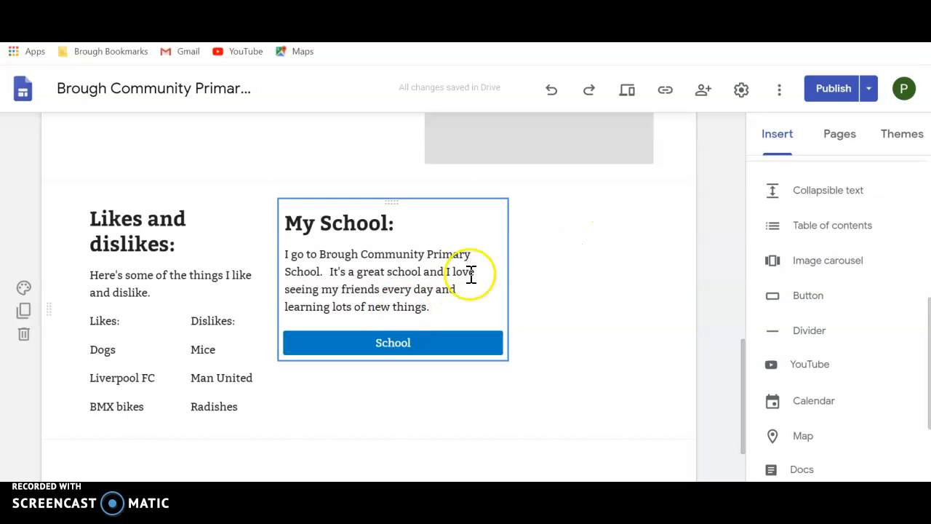
Step: Review the draft against the currently published version of the pupil's page, and publish the changes
{"action": "left_click", "coordinate": [870, 90]}
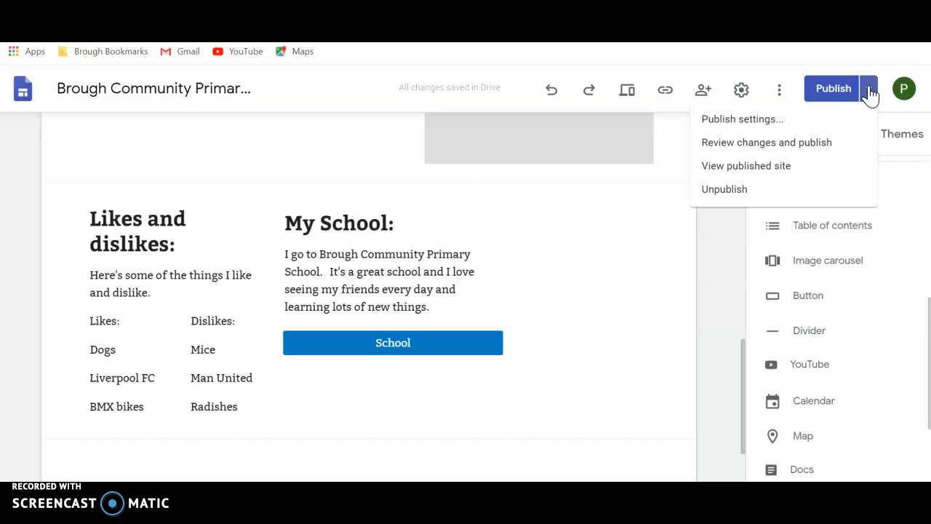
{"action": "left_click", "coordinate": [831, 98]}
{"action": "left_click", "coordinate": [832, 99]}
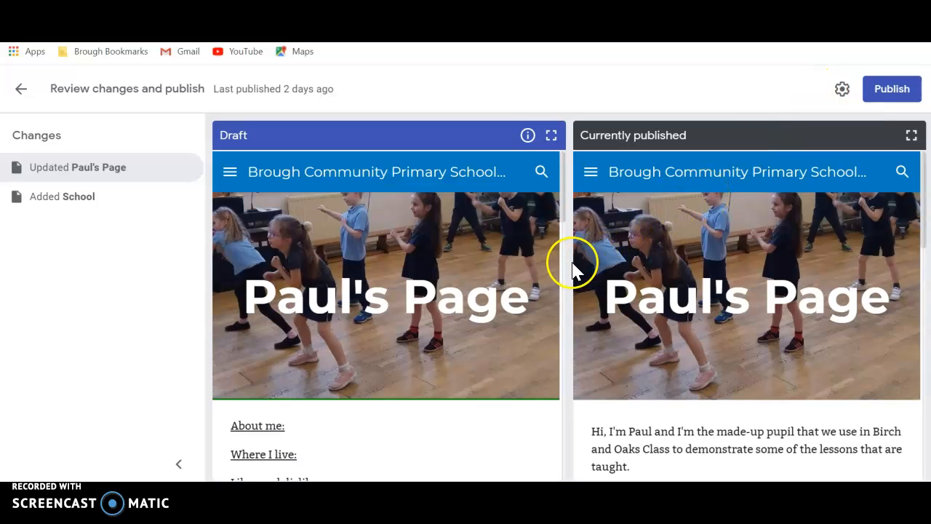
{"action": "left_click_drag", "start_coordinate": [564, 217], "coordinate": [565, 255]}
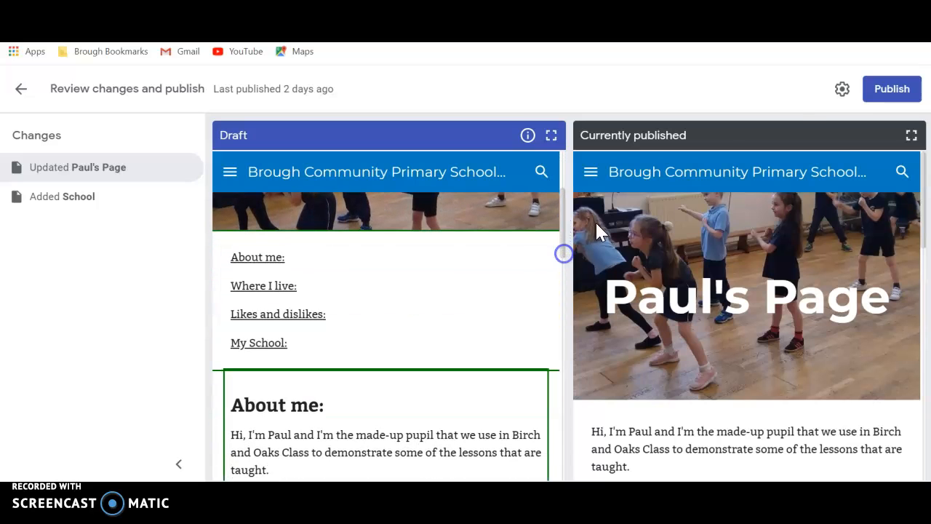
{"action": "left_click", "coordinate": [908, 89]}
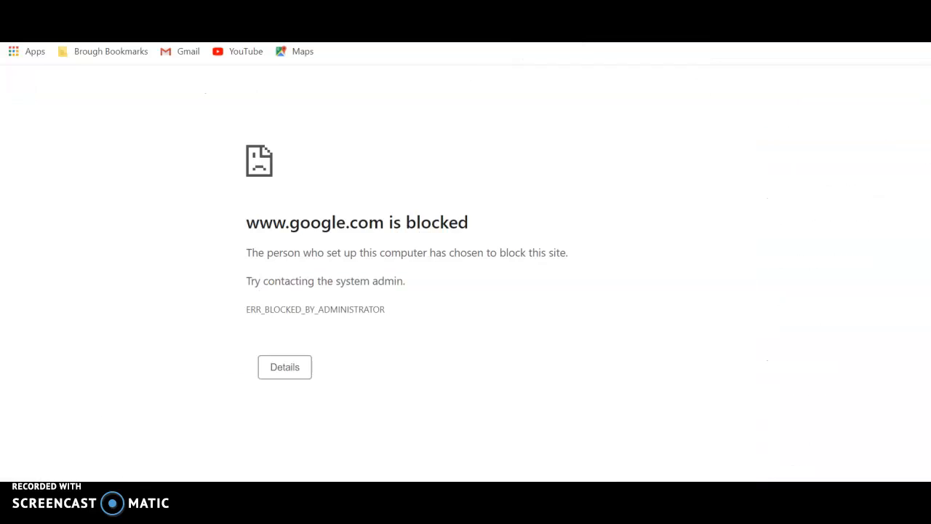
Step: Open the published pupils' site from the school website's Pupil Page in a new tab, and go to the edited pupil's page under Birch Class
{"action": "key", "text": "ctrl+t"}
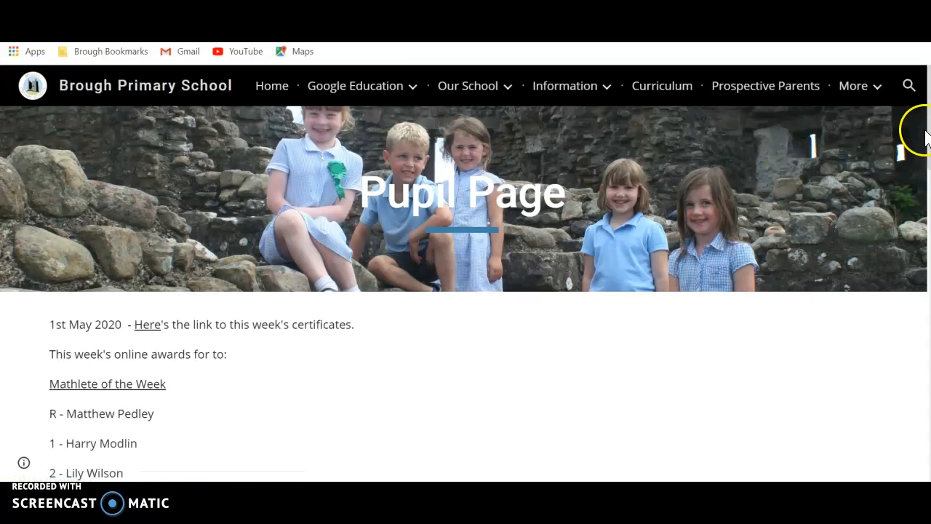
{"action": "left_click_drag", "start_coordinate": [929, 128], "coordinate": [929, 450]}
{"action": "left_click", "coordinate": [397, 400]}
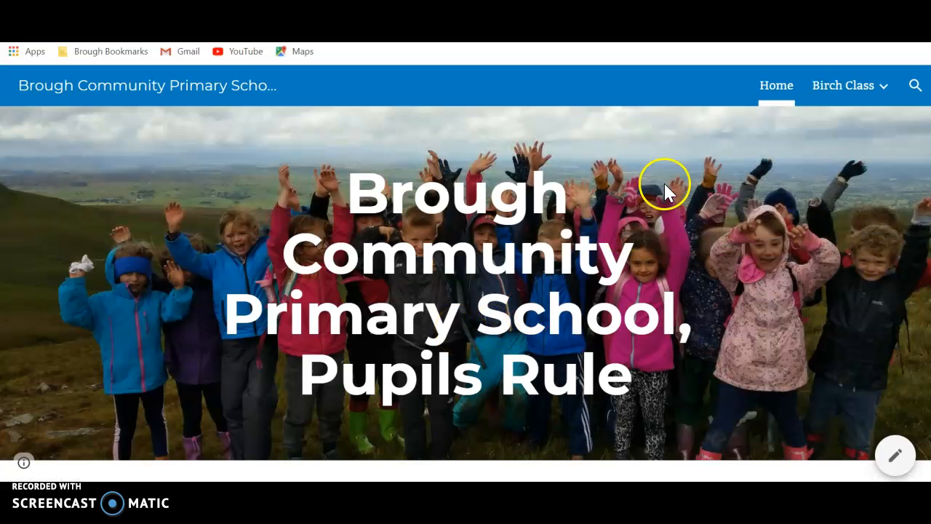
{"action": "mouse_move", "coordinate": [871, 95]}
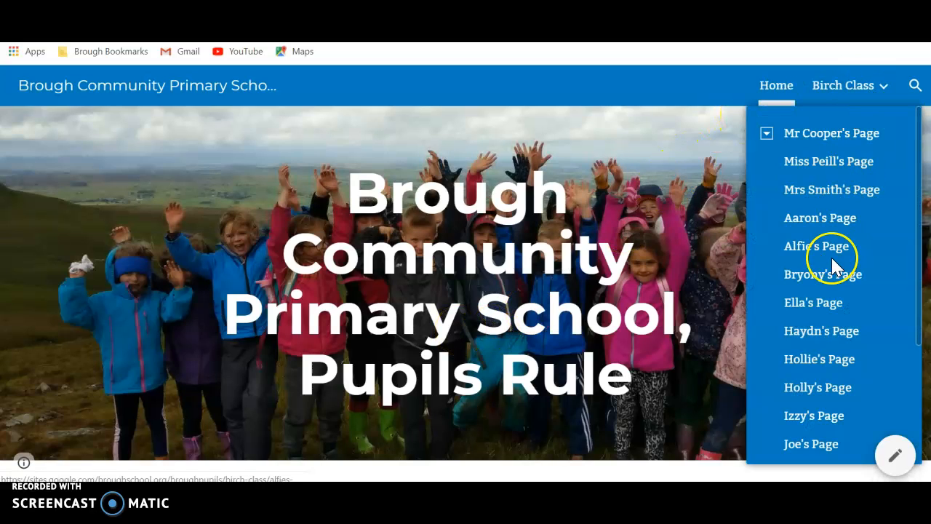
{"action": "left_click_drag", "start_coordinate": [920, 259], "coordinate": [918, 387]}
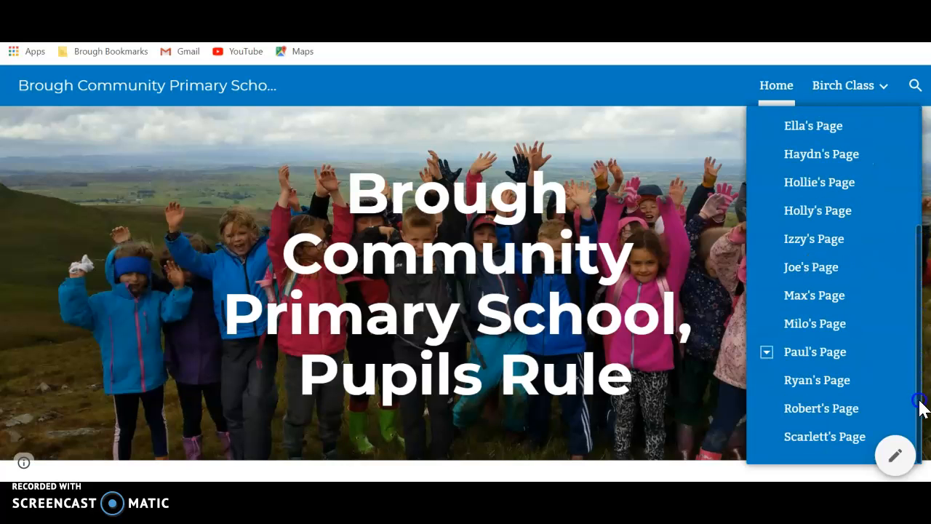
{"action": "left_click", "coordinate": [806, 360]}
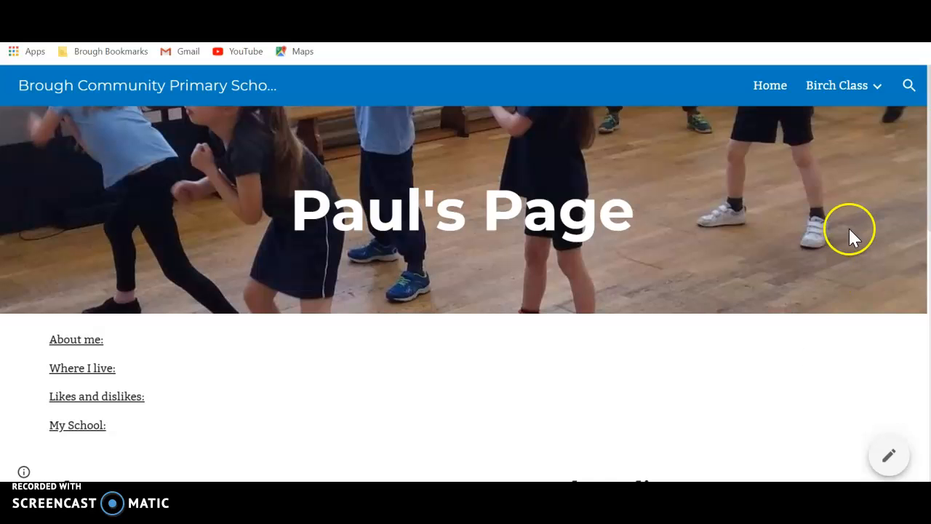
Step: Test the "Likes and dislikes:" contents link and the School button on the published page
{"action": "mouse_move", "coordinate": [926, 155]}
{"action": "left_mouse_down"}
{"action": "mouse_move", "coordinate": [930, 227]}
{"action": "mouse_move", "coordinate": [929, 156]}
{"action": "left_mouse_up"}
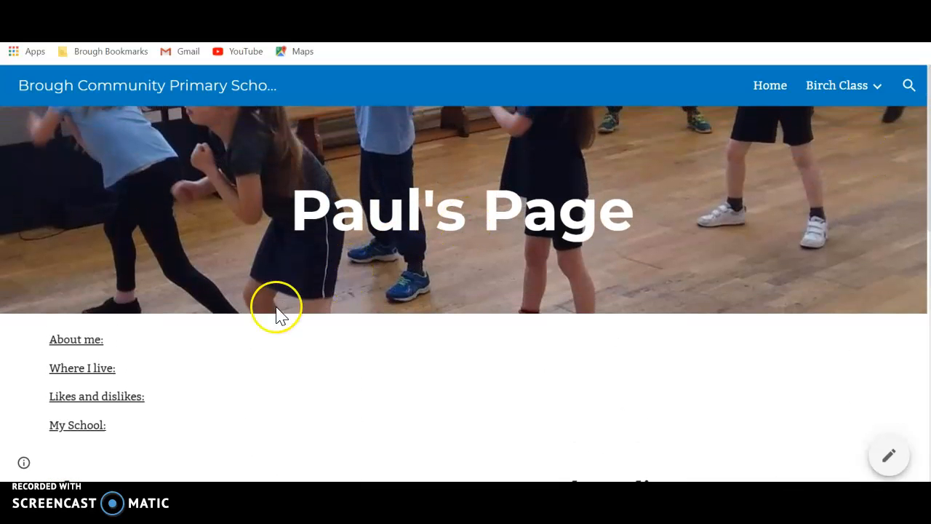
{"action": "left_click", "coordinate": [114, 397]}
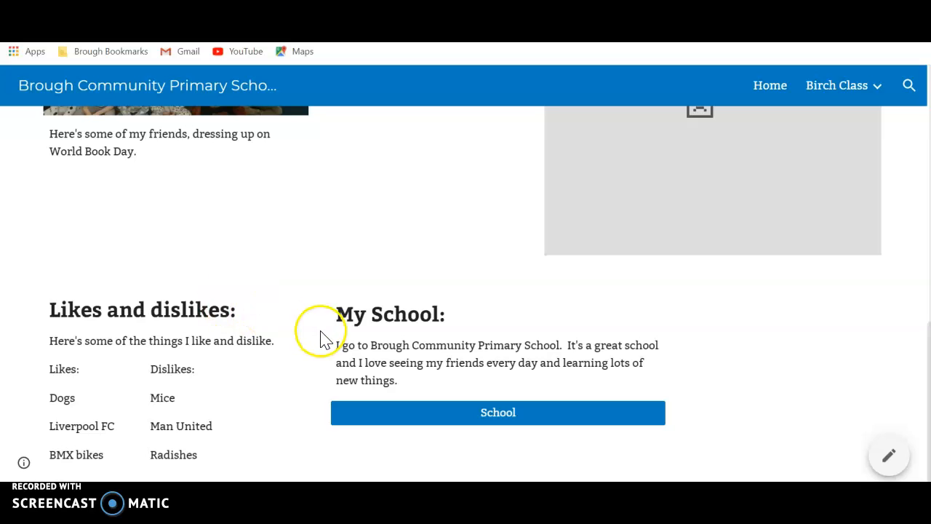
{"action": "left_click", "coordinate": [494, 420]}
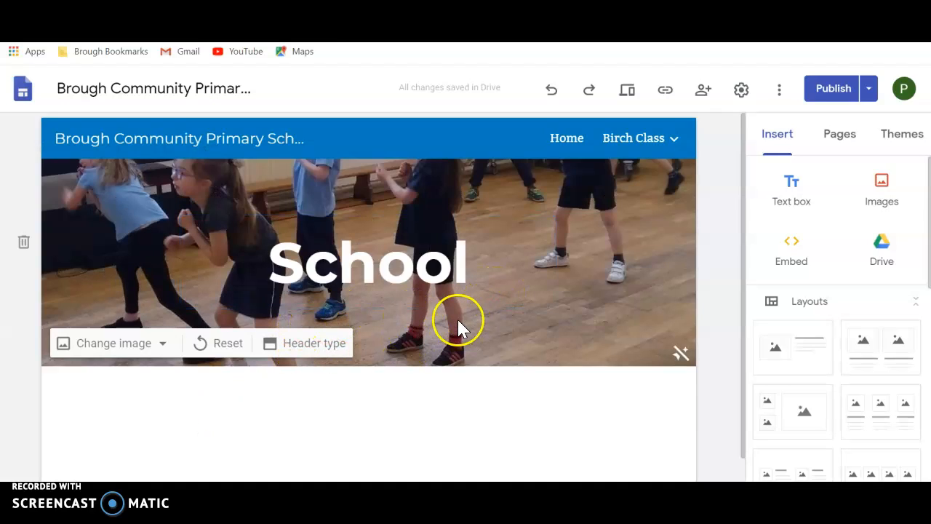
Step: Replace the School page's header image with the recent Google Drive photo 75392654_140..., and remove its readability adjustment
{"action": "left_click", "coordinate": [164, 345]}
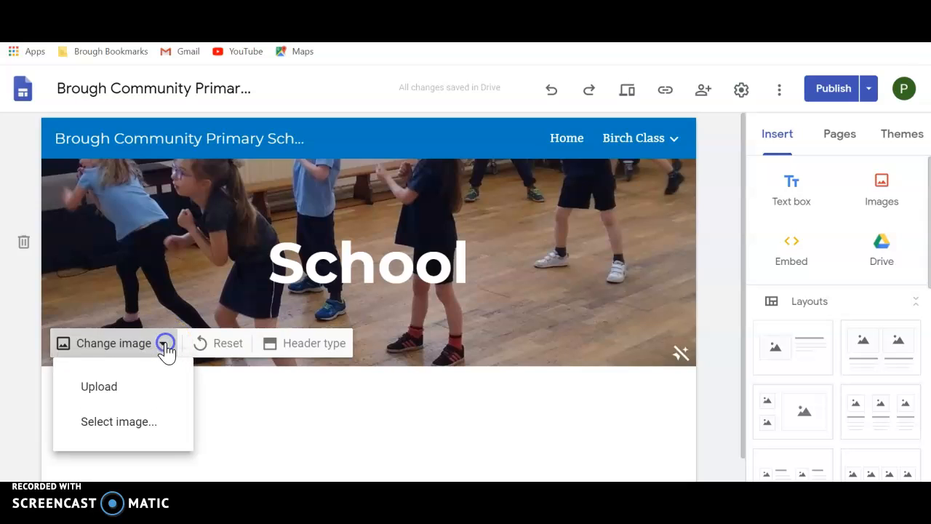
{"action": "left_click", "coordinate": [134, 428]}
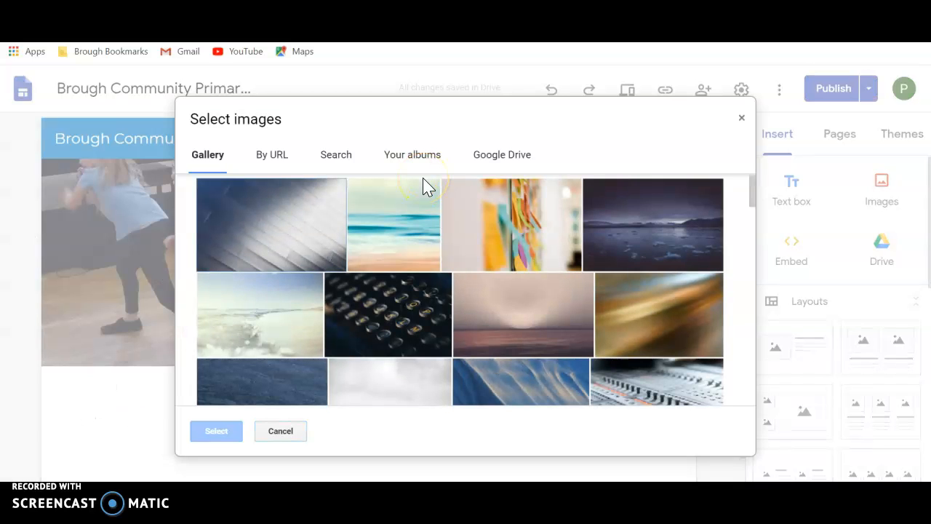
{"action": "left_click", "coordinate": [501, 166]}
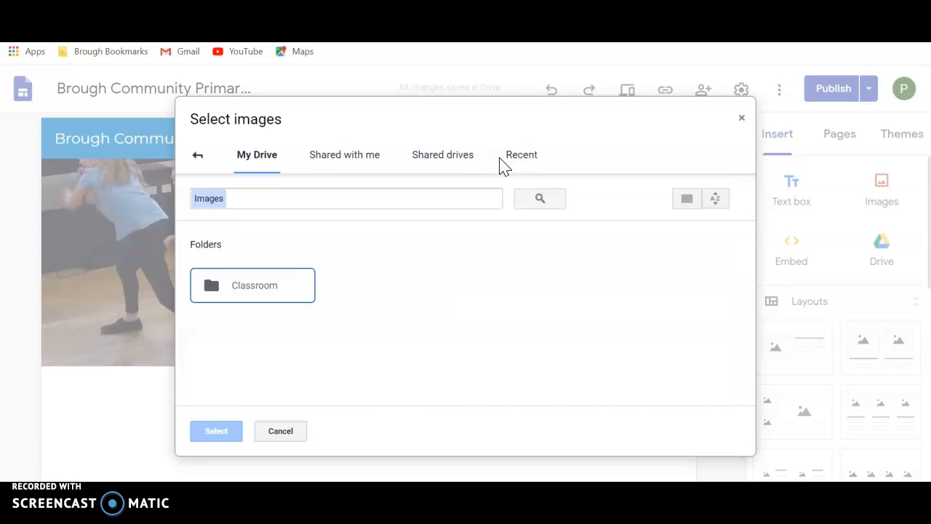
{"action": "left_click", "coordinate": [361, 166]}
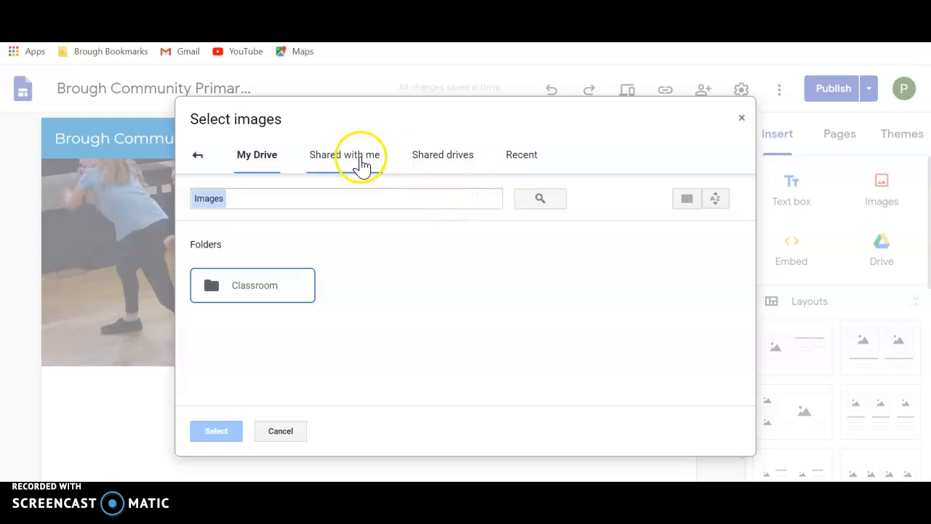
{"action": "left_click", "coordinate": [513, 160]}
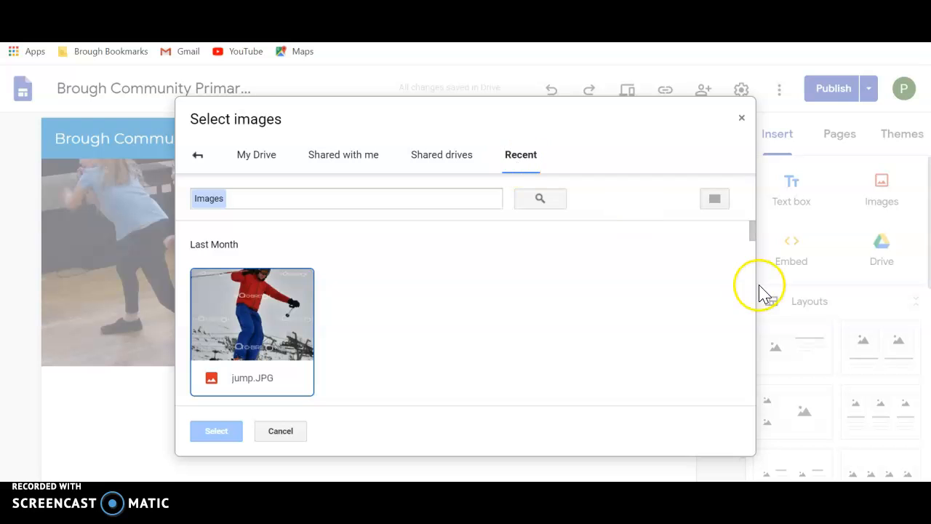
{"action": "left_click_drag", "start_coordinate": [754, 240], "coordinate": [754, 350]}
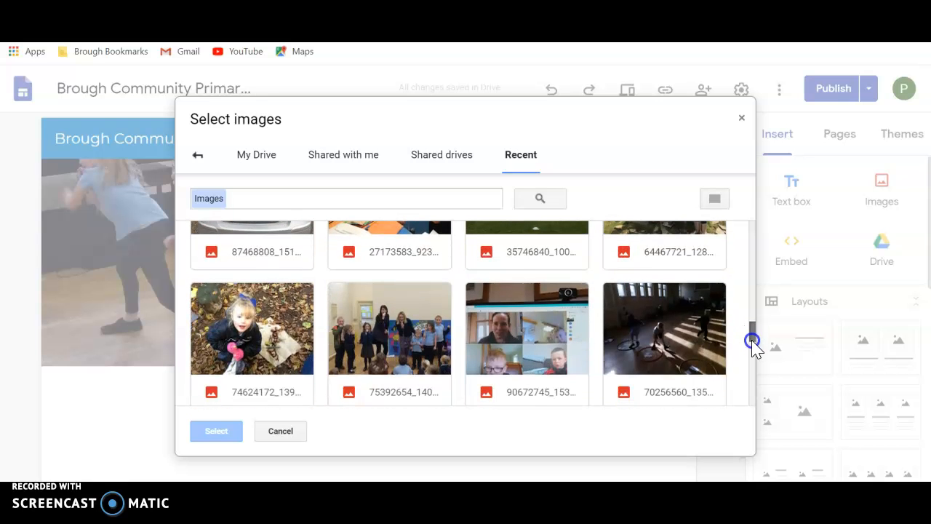
{"action": "double_click", "coordinate": [391, 331]}
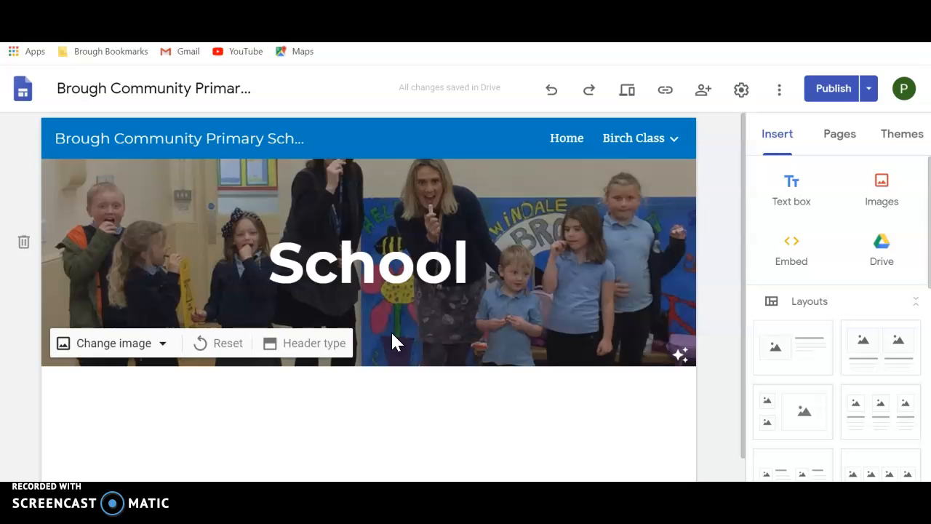
{"action": "left_click", "coordinate": [682, 356]}
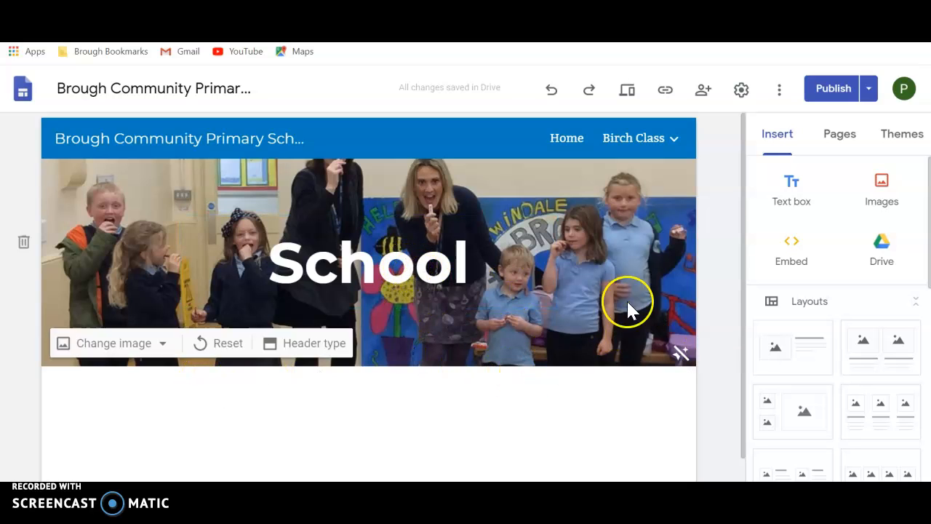
Step: Add a text box beneath the School page's header
{"action": "left_click", "coordinate": [807, 192]}
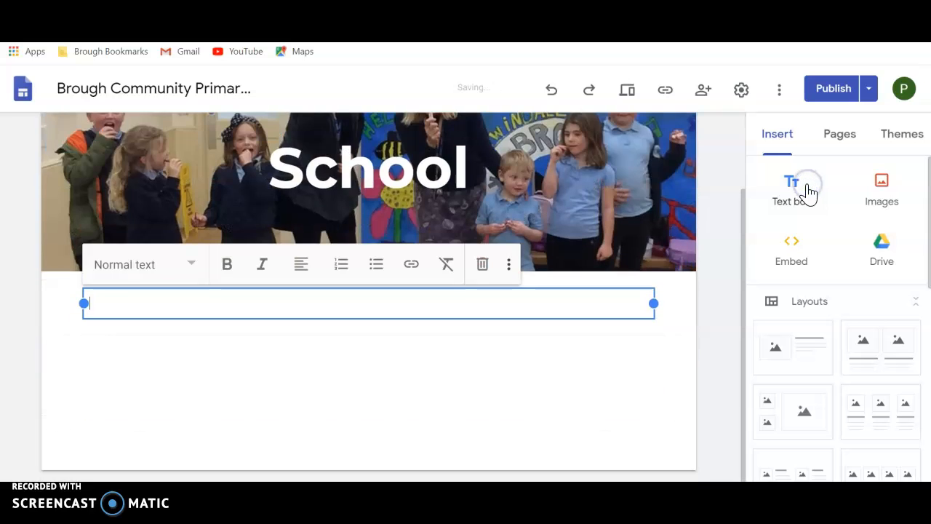
{"action": "left_click", "coordinate": [808, 193]}
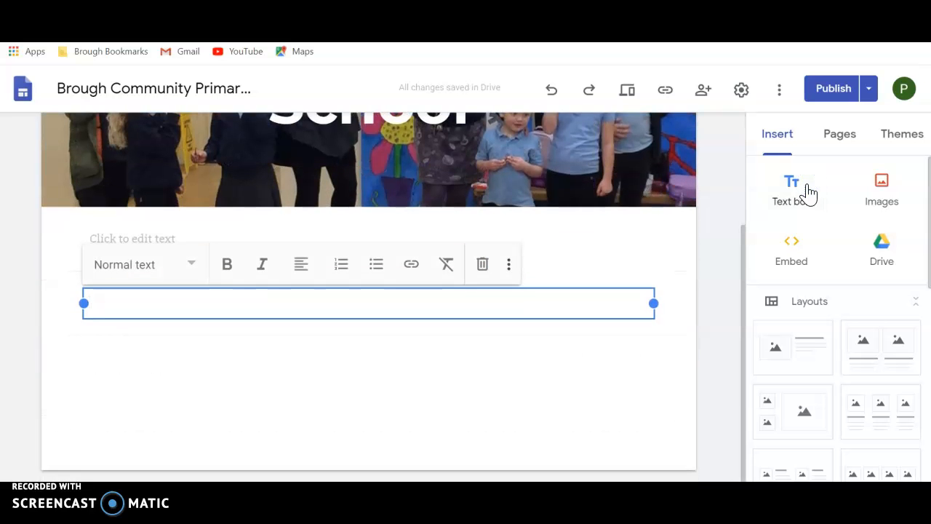
{"action": "left_click_drag", "start_coordinate": [595, 291], "coordinate": [590, 255]}
{"action": "left_click", "coordinate": [536, 280]}
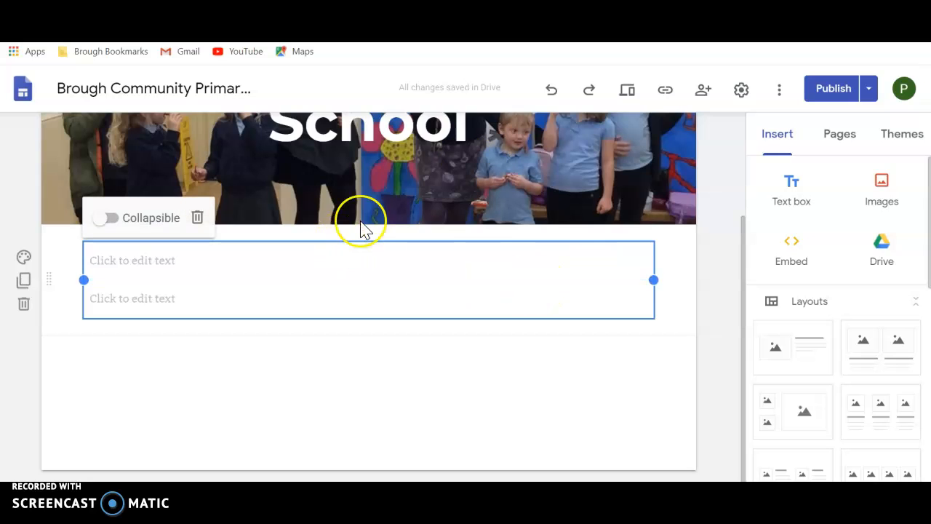
{"action": "left_click", "coordinate": [552, 93]}
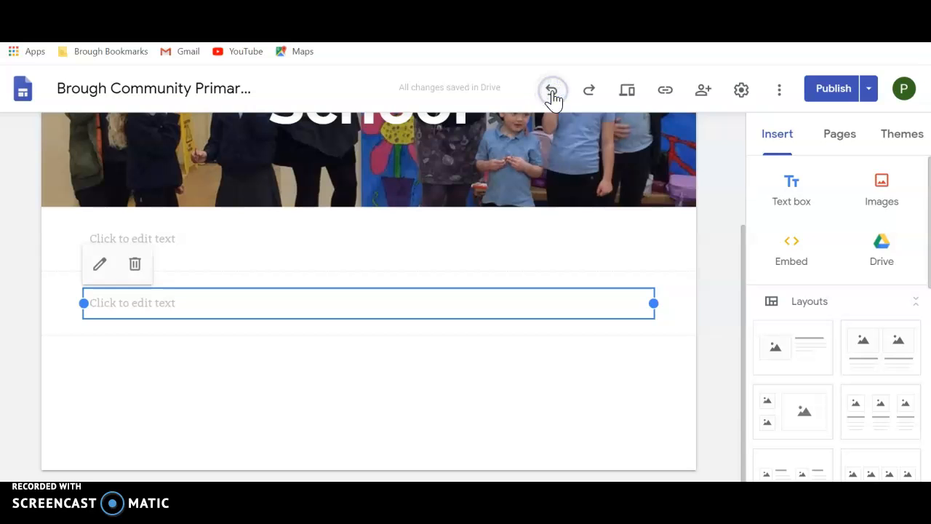
{"action": "left_click", "coordinate": [552, 92]}
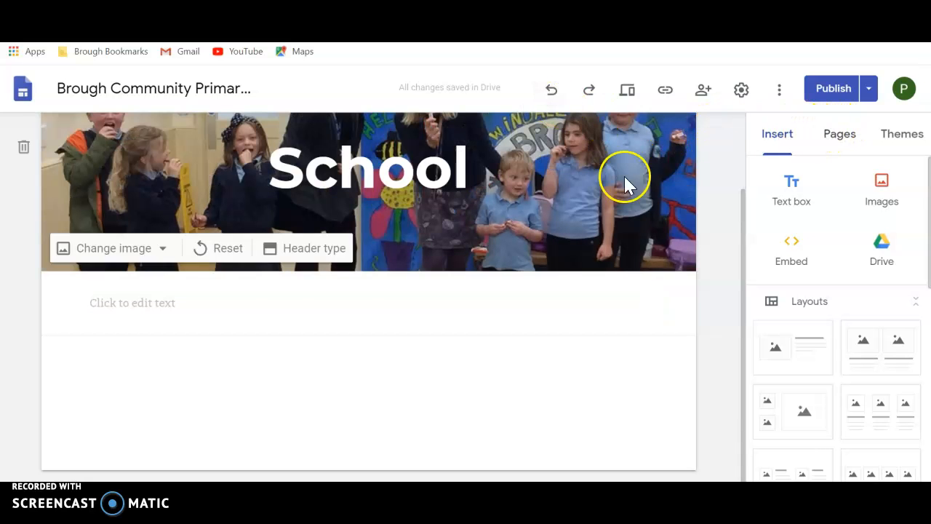
Step: Write "At Brough School, we have lots of fun and do lots of great learning." in the empty text box, and narrow the box to fit
{"action": "left_click", "coordinate": [269, 308]}
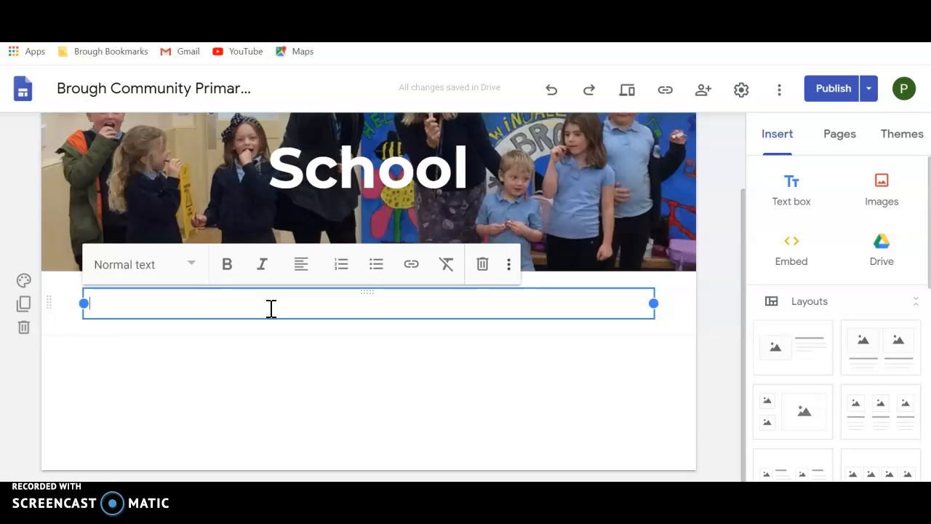
{"action": "type", "text": "At Brough"}
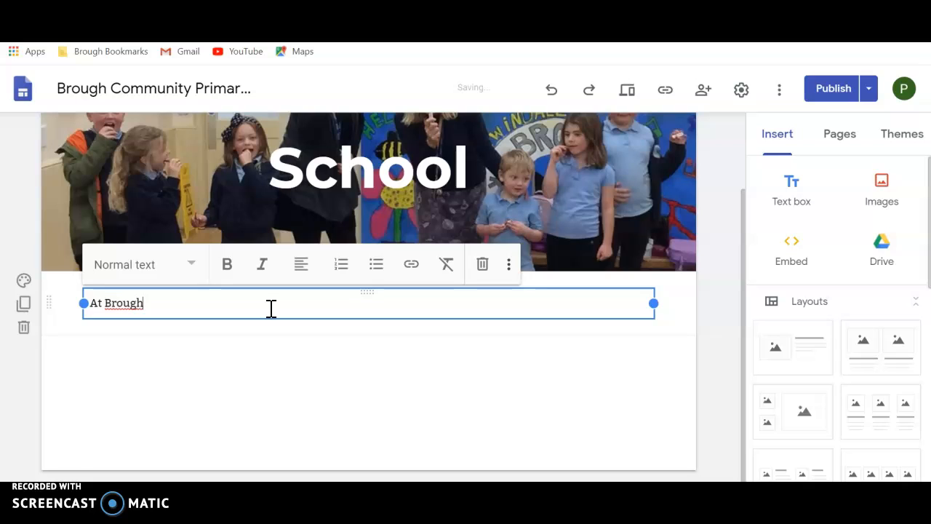
{"action": "type", "text": " School, we"}
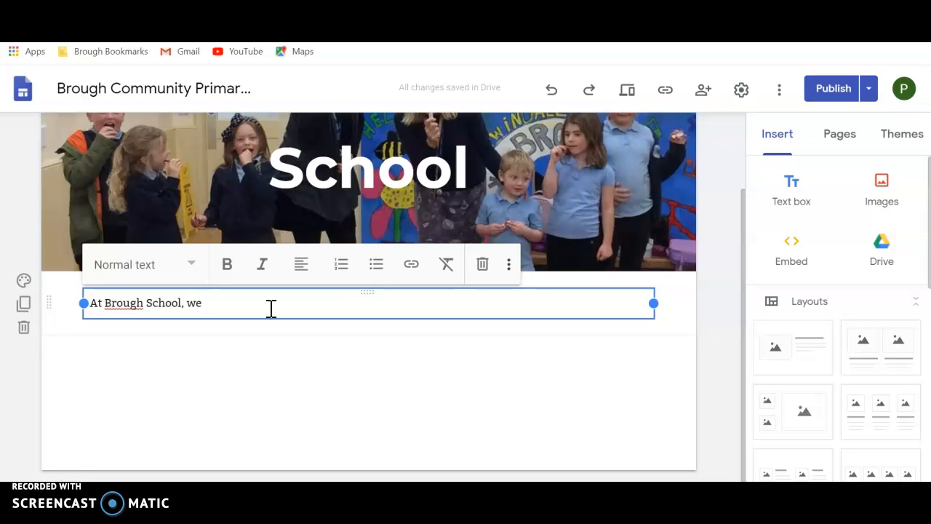
{"action": "type", "text": " have lo"}
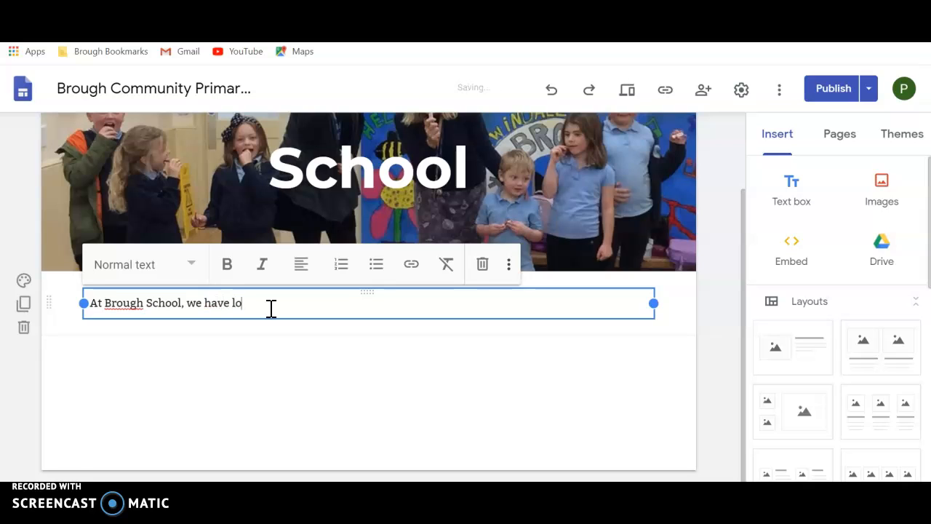
{"action": "type", "text": "ts of fun and do lots of gr"}
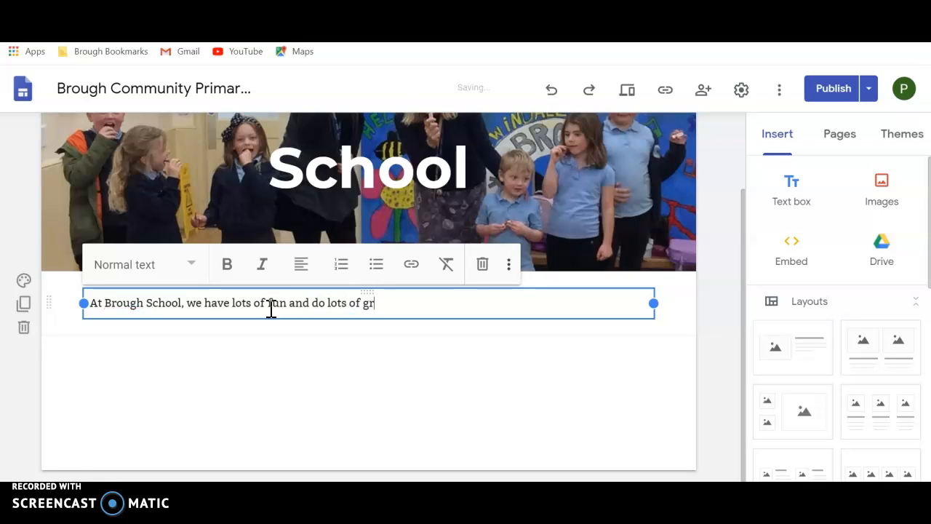
{"action": "type", "text": "eat learning"}
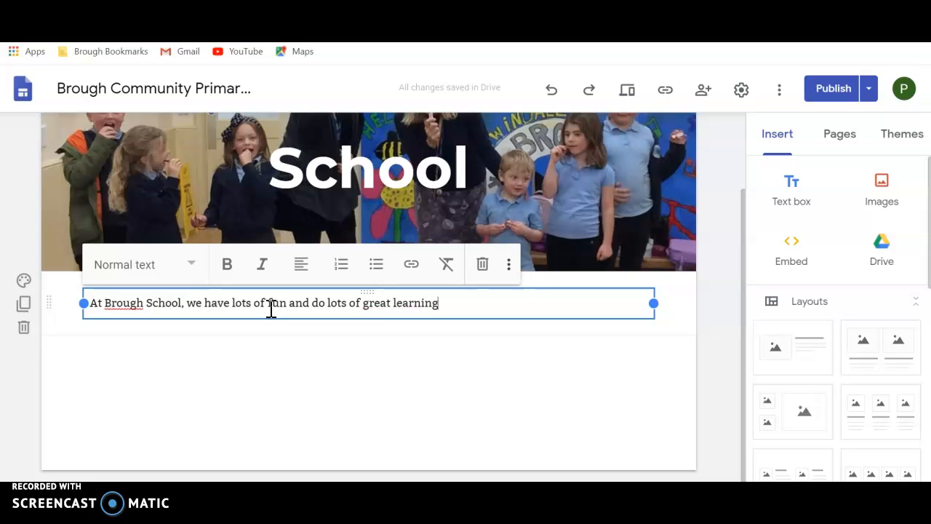
{"action": "type", "text": "."}
{"action": "left_click_drag", "start_coordinate": [652, 303], "coordinate": [457, 302]}
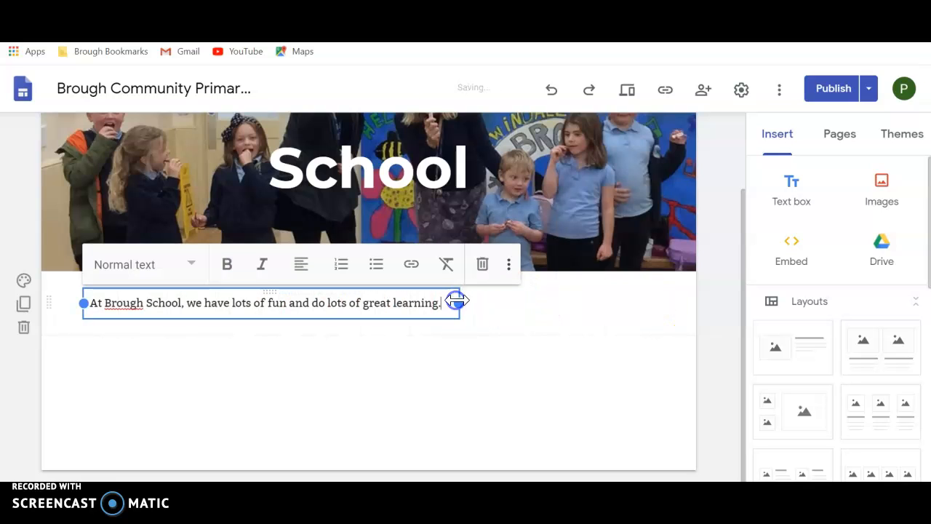
{"action": "left_click", "coordinate": [499, 339]}
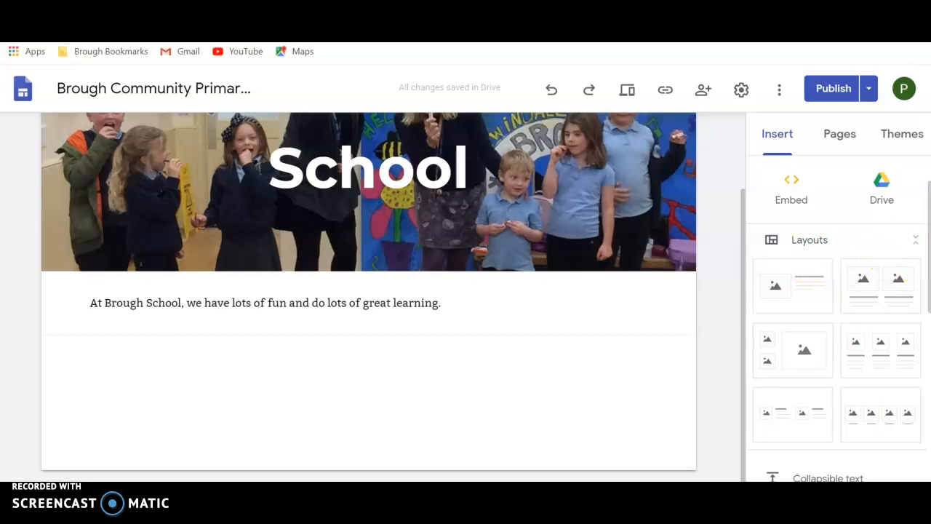
Step: Add another text box below the introduction reading "Here's some of my favourite photos from school:"
{"action": "scroll", "coordinate": [921, 248], "scroll_direction": "up", "scroll_amount": 2}
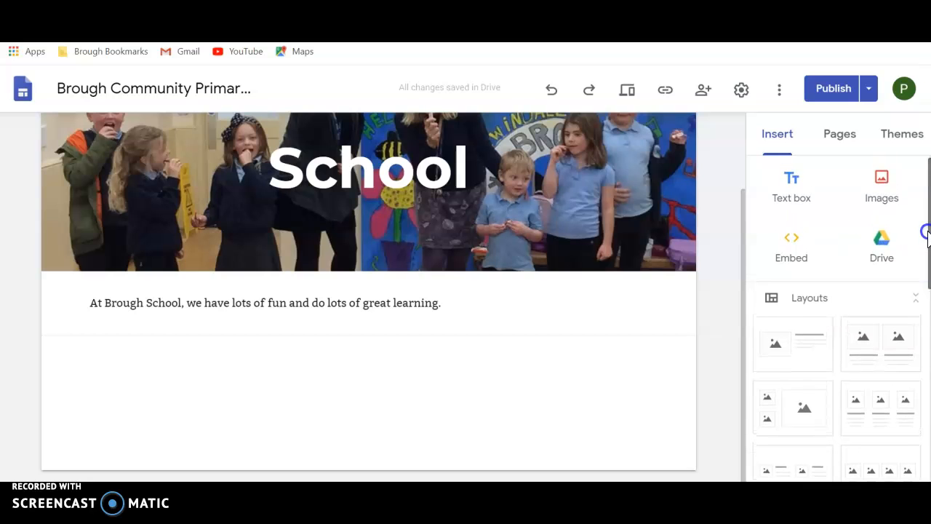
{"action": "left_click", "coordinate": [791, 191]}
{"action": "type", "text": "Here's some of"}
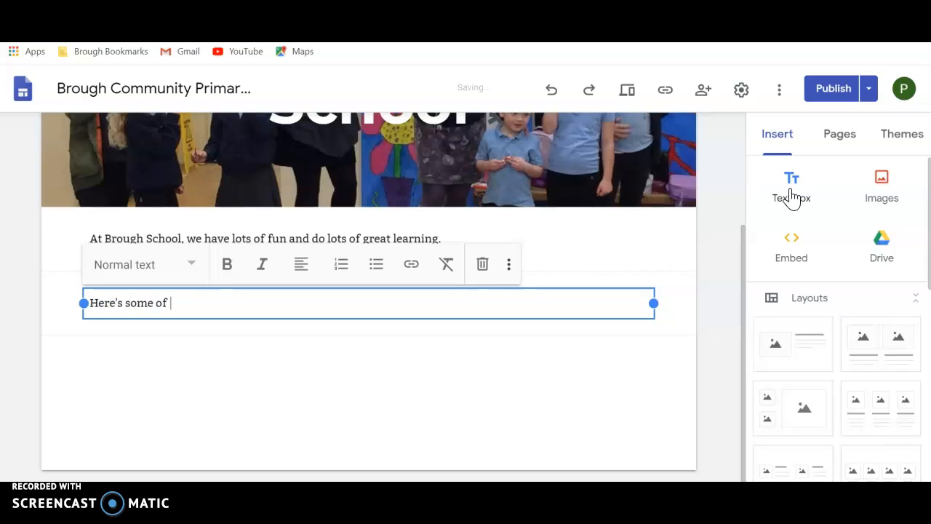
{"action": "type", "text": " my favourite"}
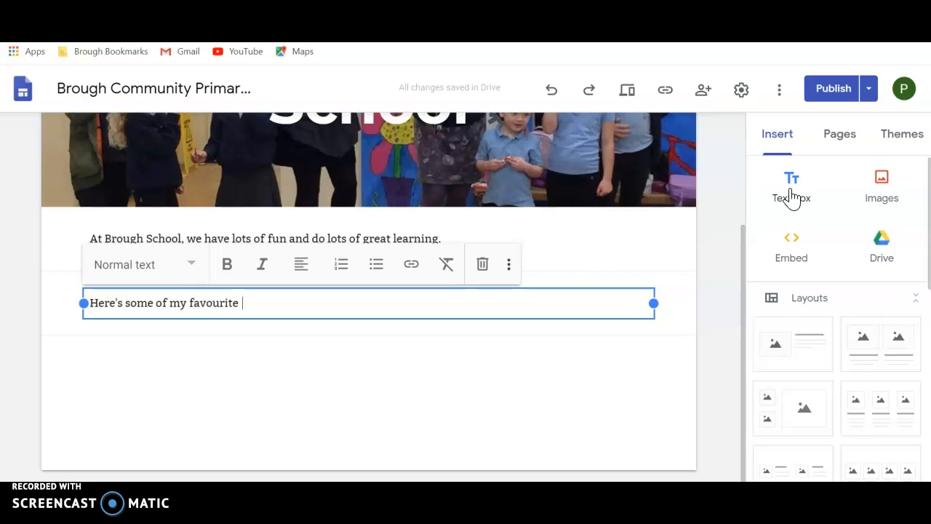
{"action": "type", "text": " photos from school"}
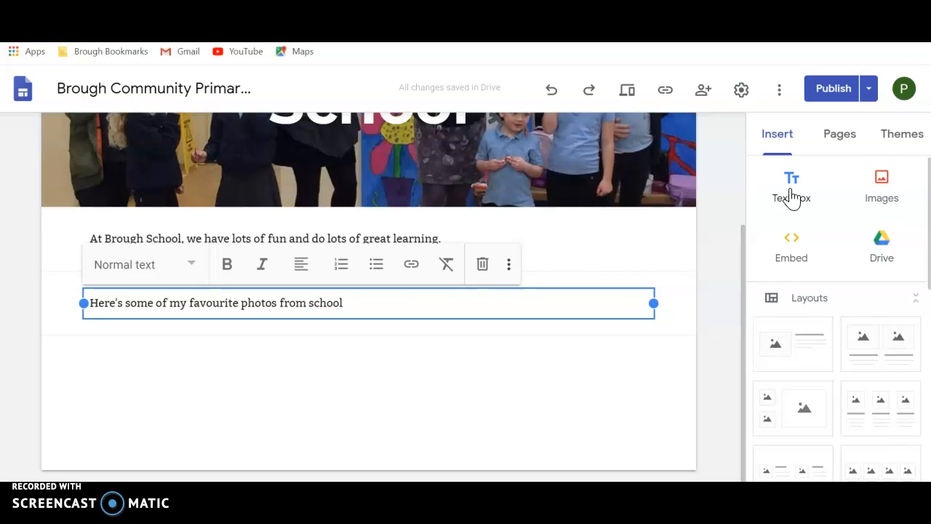
{"action": "type", "text": ":"}
{"action": "left_click", "coordinate": [504, 382]}
Step: Insert the layout with four captioned images in a row below the favourite photos text
{"action": "scroll", "coordinate": [834, 283], "scroll_direction": "down", "scroll_amount": 1}
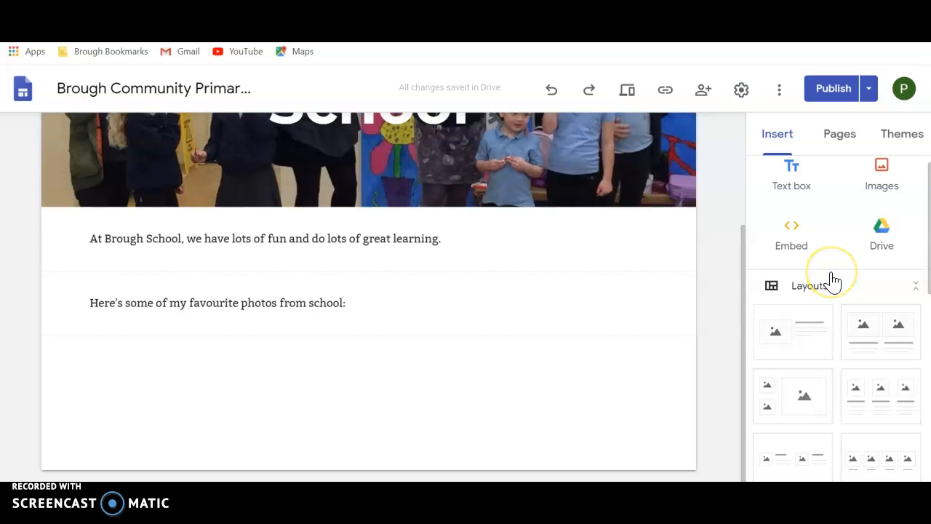
{"action": "left_click_drag", "start_coordinate": [929, 272], "coordinate": [921, 308]}
{"action": "left_click", "coordinate": [887, 346]}
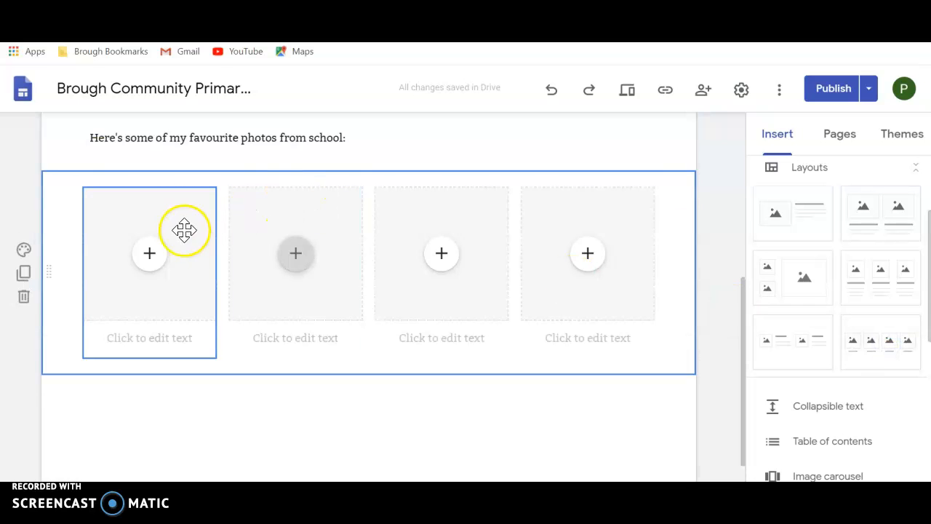
Step: Fill the first image placeholder with the recent Google Drive photo 61958751_1271... of the playground draughts game
{"action": "left_click", "coordinate": [151, 262]}
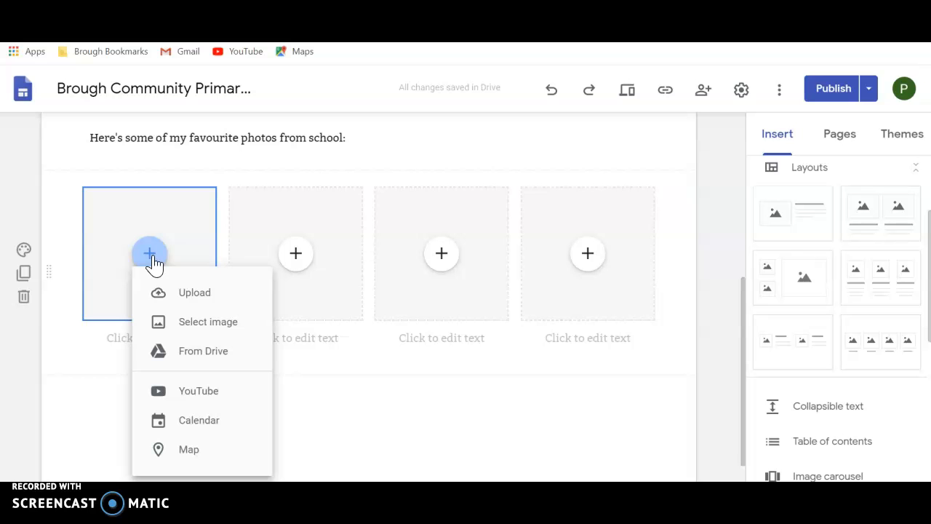
{"action": "left_click", "coordinate": [208, 337]}
{"action": "left_click", "coordinate": [209, 324]}
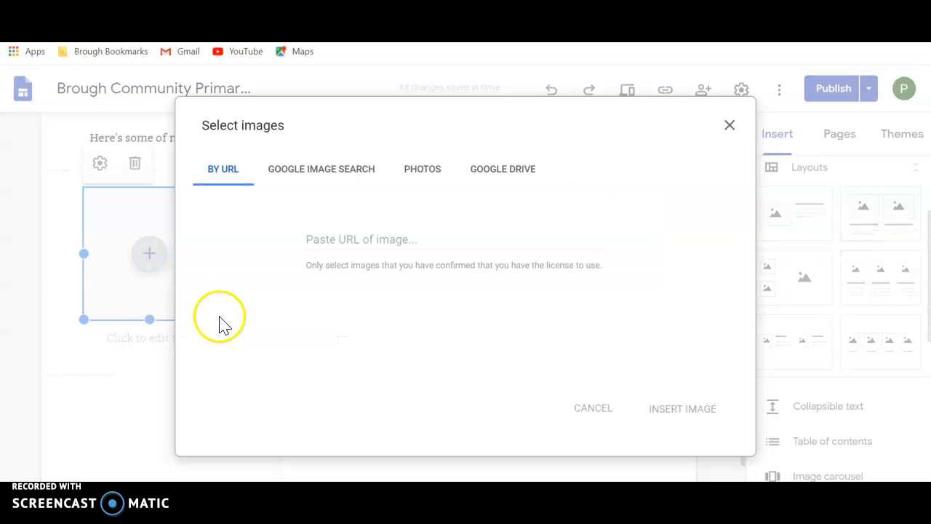
{"action": "left_click", "coordinate": [502, 173]}
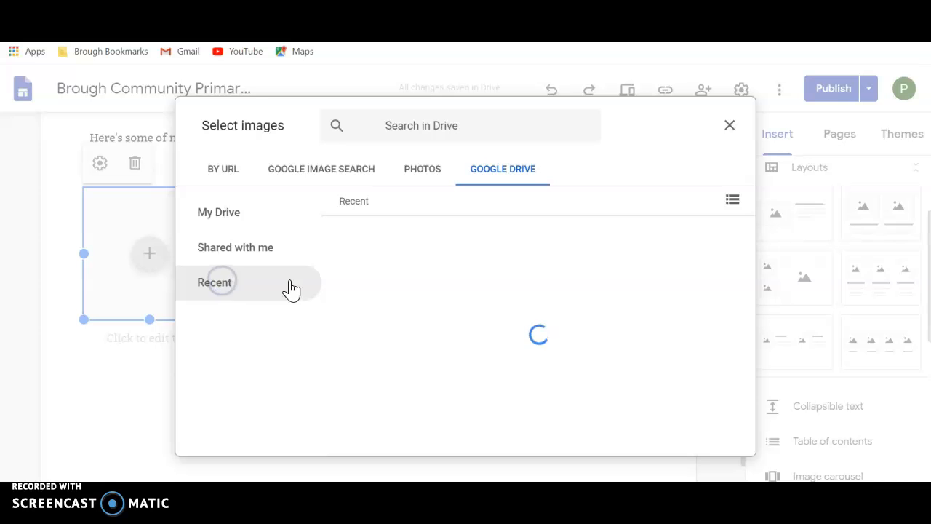
{"action": "left_click_drag", "start_coordinate": [754, 240], "coordinate": [745, 352]}
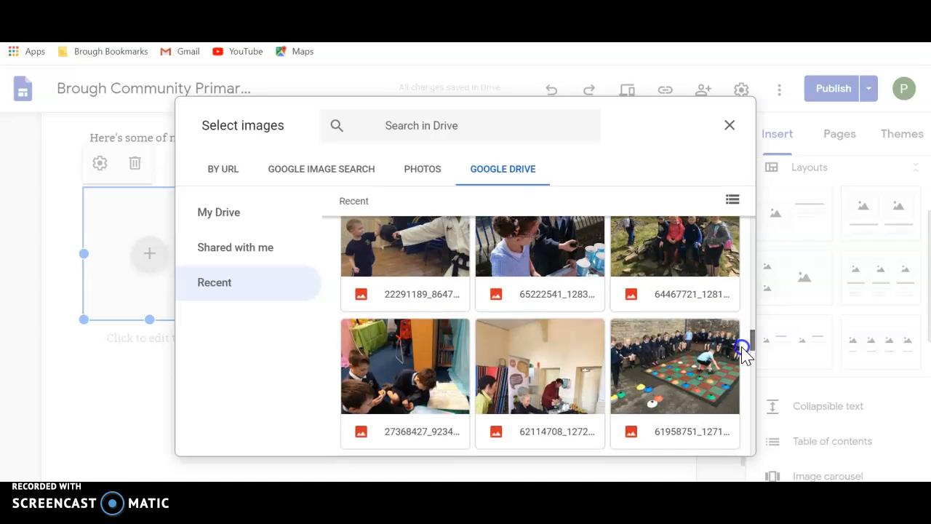
{"action": "double_click", "coordinate": [686, 368]}
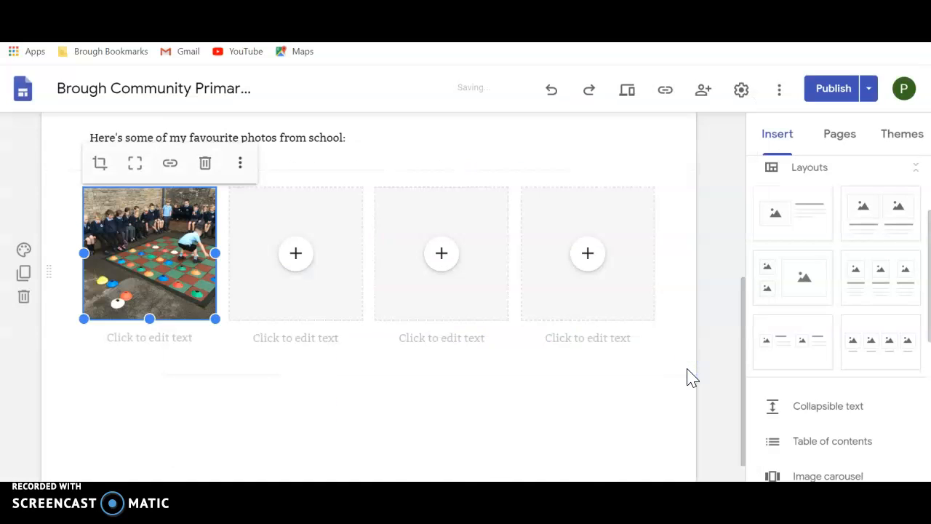
Step: Fill the second image placeholder with the recent Google Drive photo 35746840_1002... of the cyclists
{"action": "left_click", "coordinate": [297, 255]}
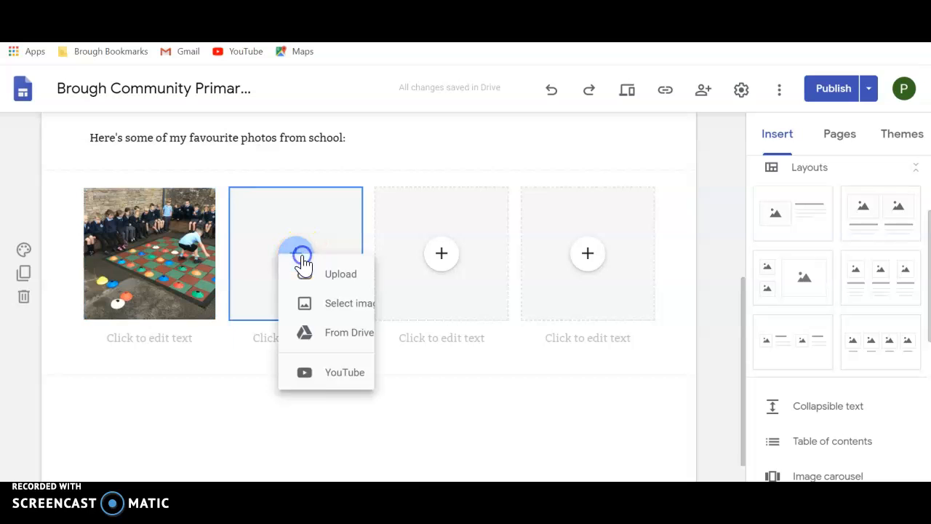
{"action": "left_click", "coordinate": [345, 331]}
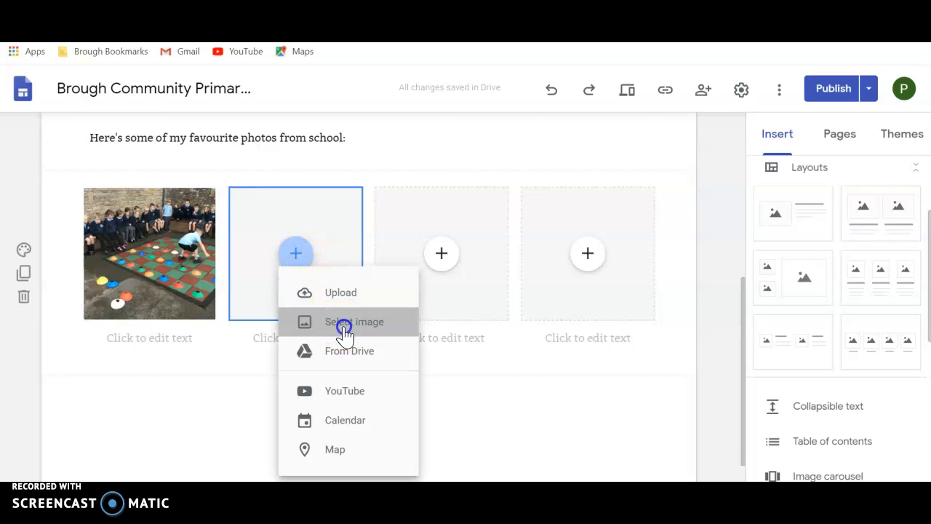
{"action": "left_click", "coordinate": [519, 180]}
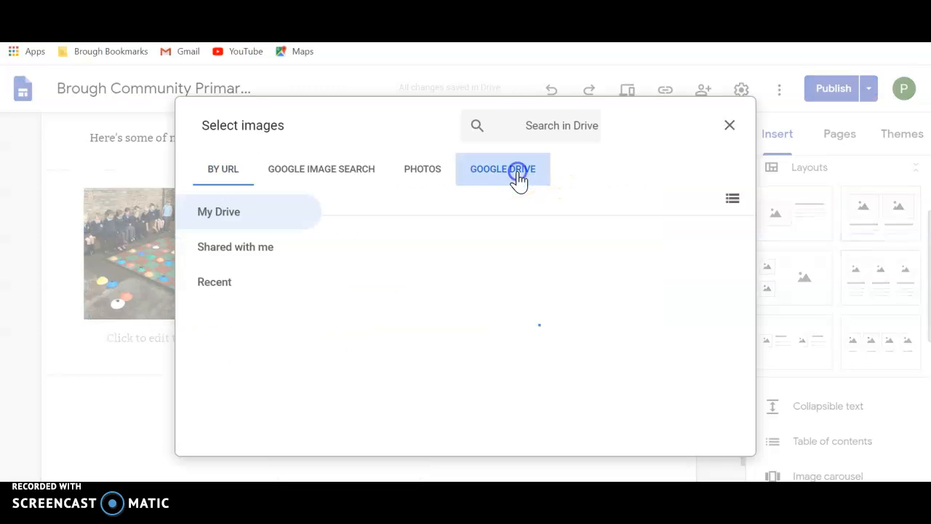
{"action": "left_click", "coordinate": [230, 283]}
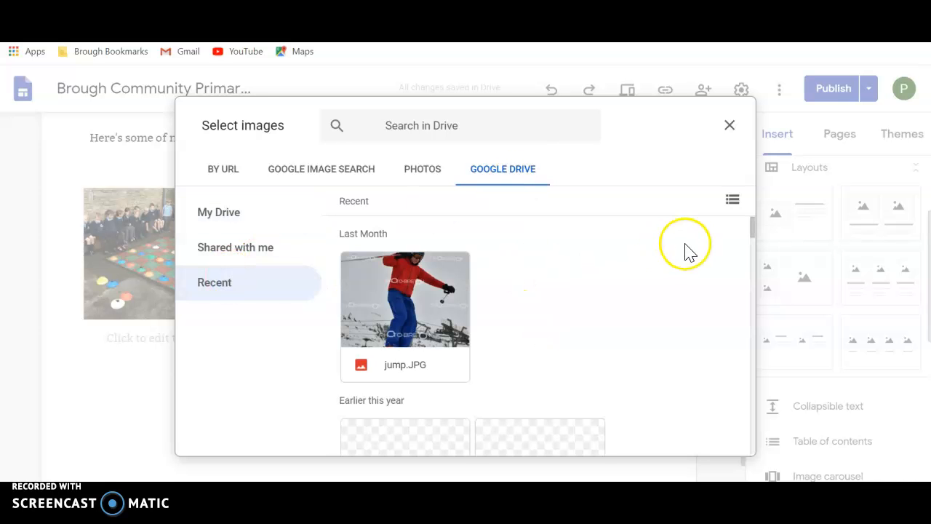
{"action": "left_click_drag", "start_coordinate": [751, 235], "coordinate": [759, 426]}
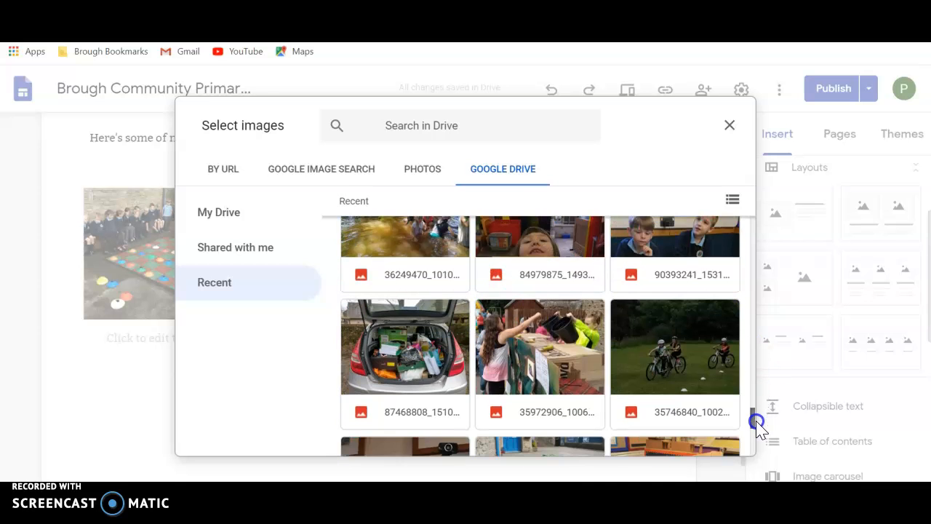
{"action": "double_click", "coordinate": [707, 381]}
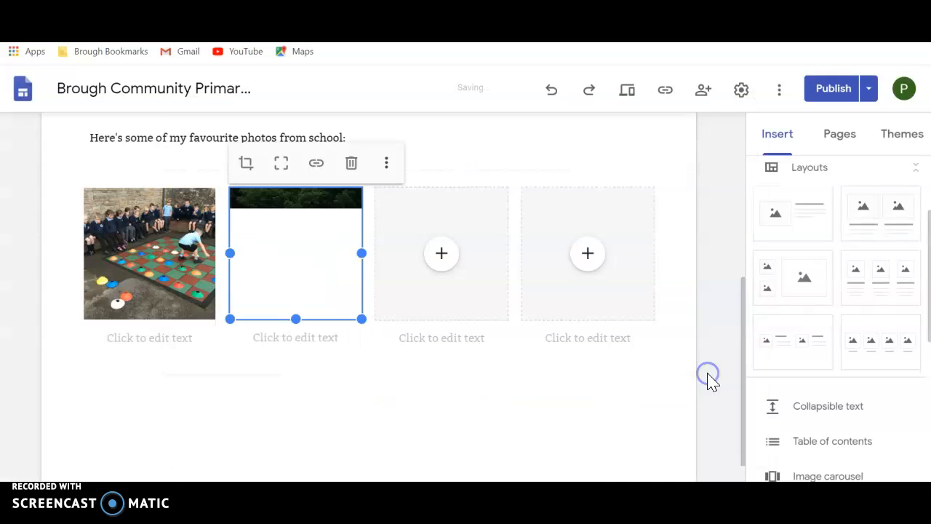
Step: Fill the third image placeholder with the recent Google Drive photo 84443343_1491... of the child wearing goggles
{"action": "left_click", "coordinate": [442, 255]}
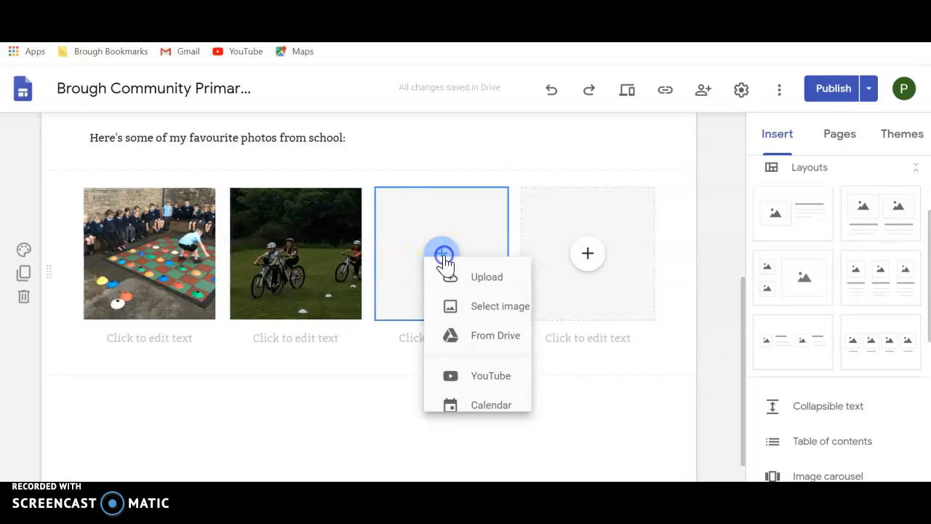
{"action": "left_click", "coordinate": [499, 324]}
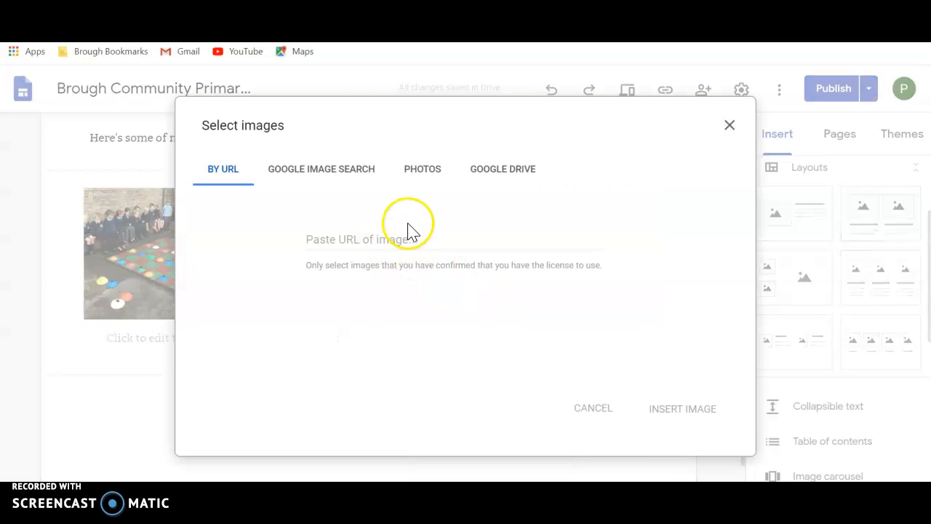
{"action": "left_click", "coordinate": [501, 173]}
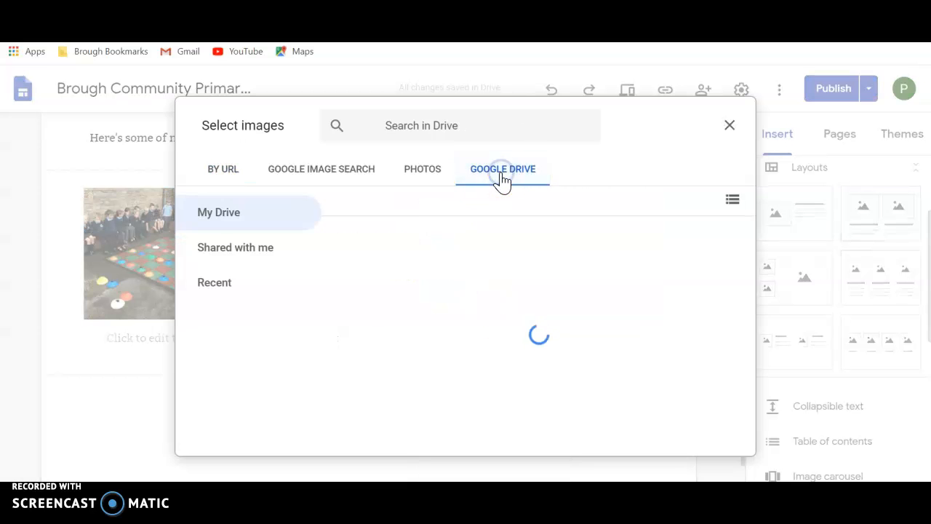
{"action": "left_click", "coordinate": [219, 285]}
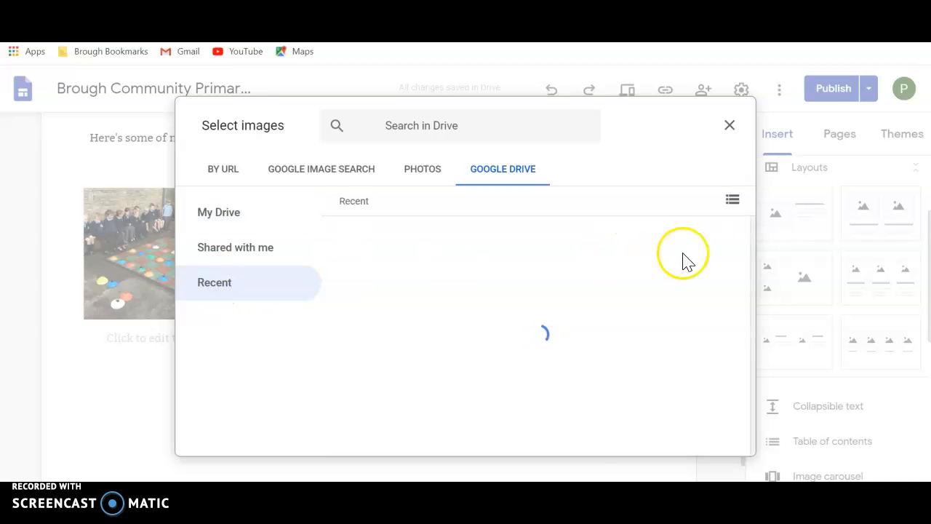
{"action": "left_click", "coordinate": [753, 320]}
{"action": "left_click_drag", "start_coordinate": [753, 320], "coordinate": [755, 409]}
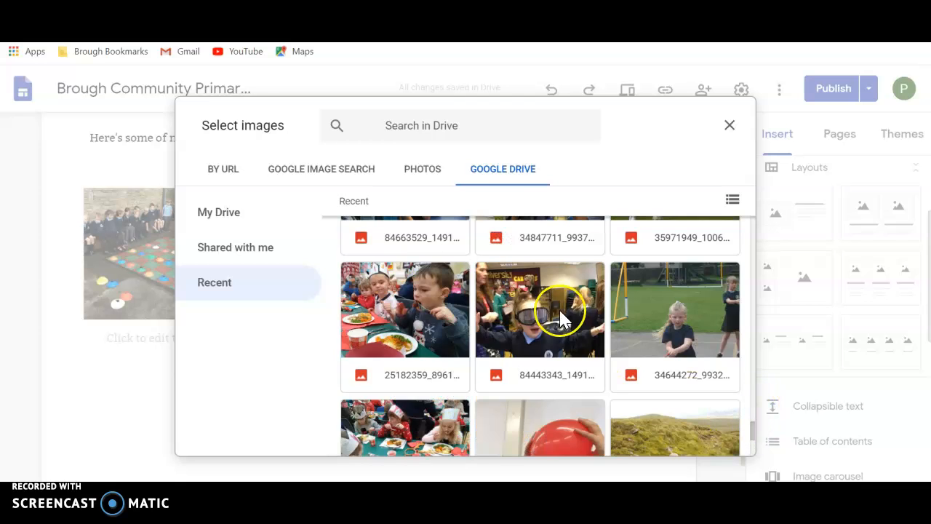
{"action": "double_click", "coordinate": [536, 306]}
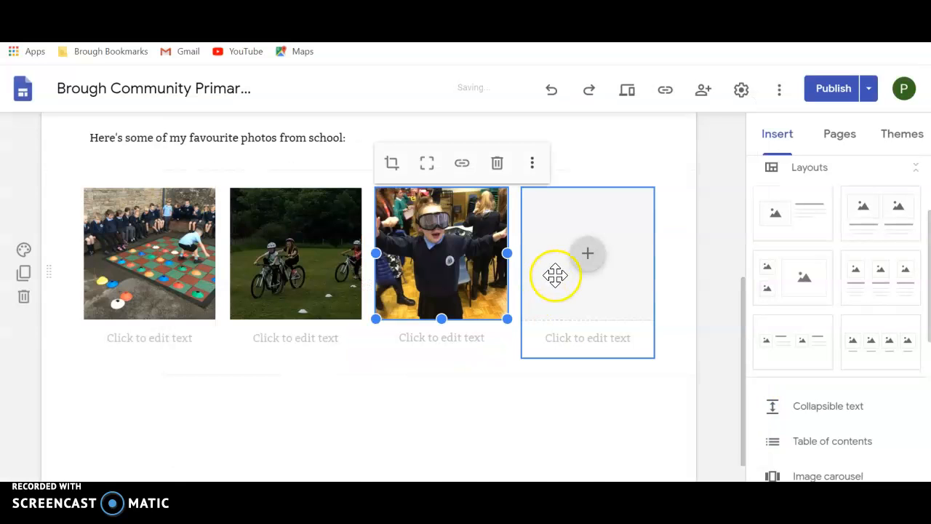
Step: Fill the fourth image placeholder with the recent Google Drive photo of the children sitting on rocks outdoors
{"action": "left_click", "coordinate": [594, 257]}
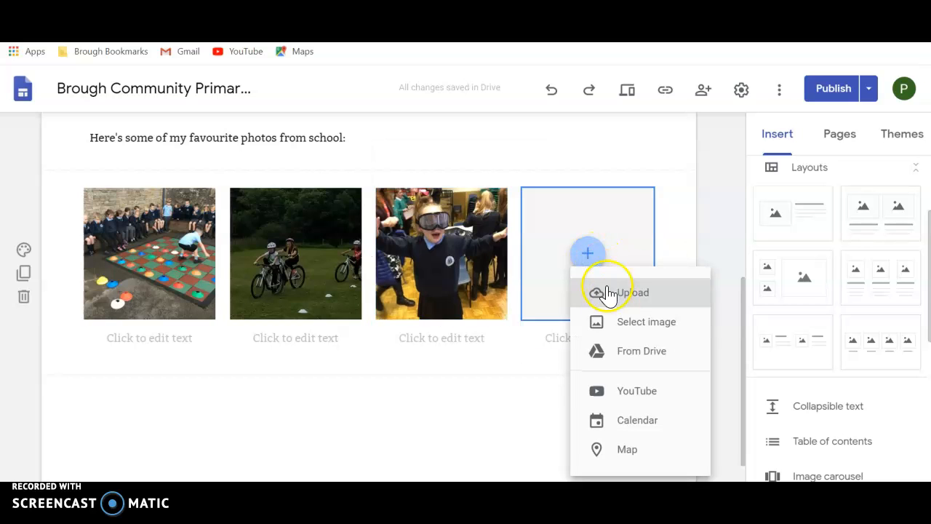
{"action": "left_click", "coordinate": [645, 326]}
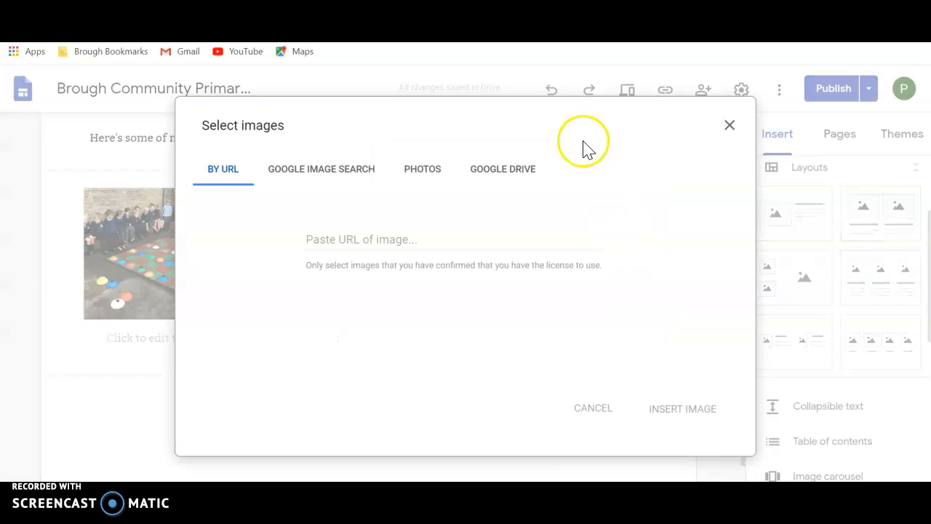
{"action": "left_click", "coordinate": [516, 176]}
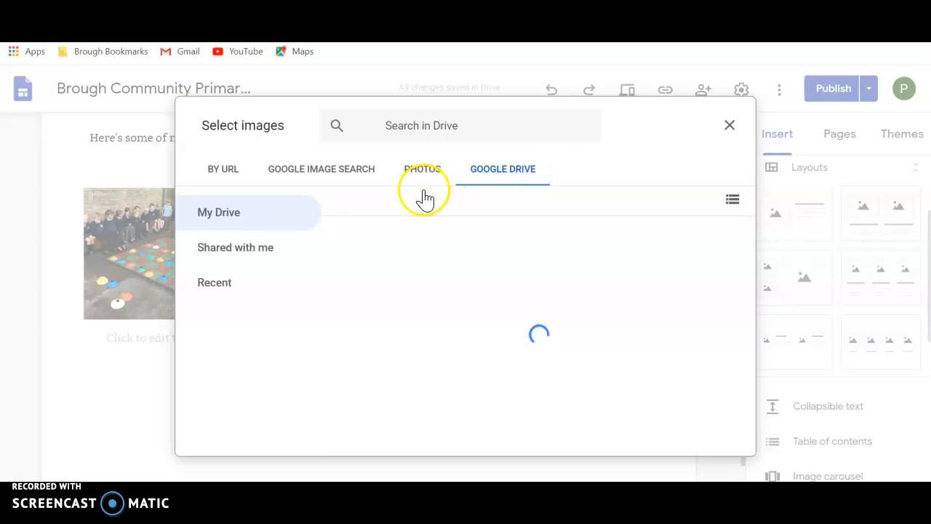
{"action": "left_click", "coordinate": [224, 286]}
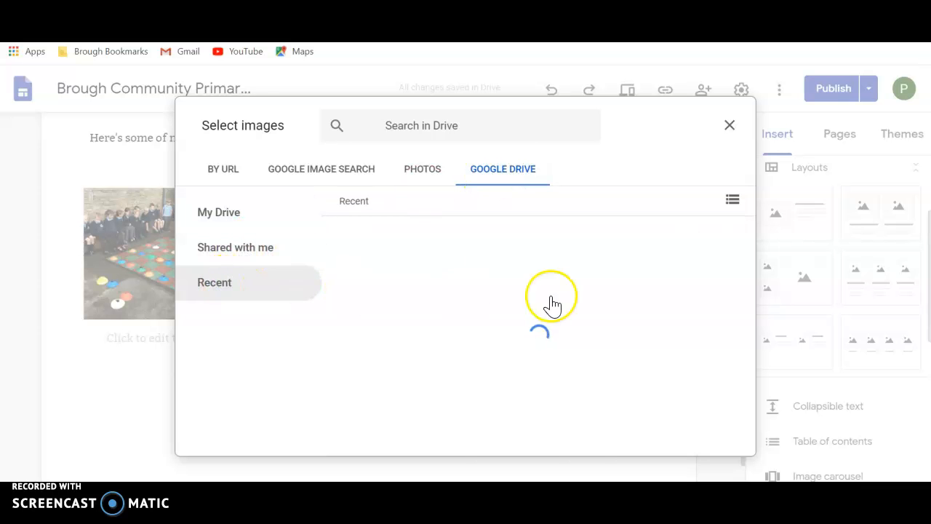
{"action": "left_click_drag", "start_coordinate": [753, 224], "coordinate": [752, 328]}
{"action": "double_click", "coordinate": [715, 378]}
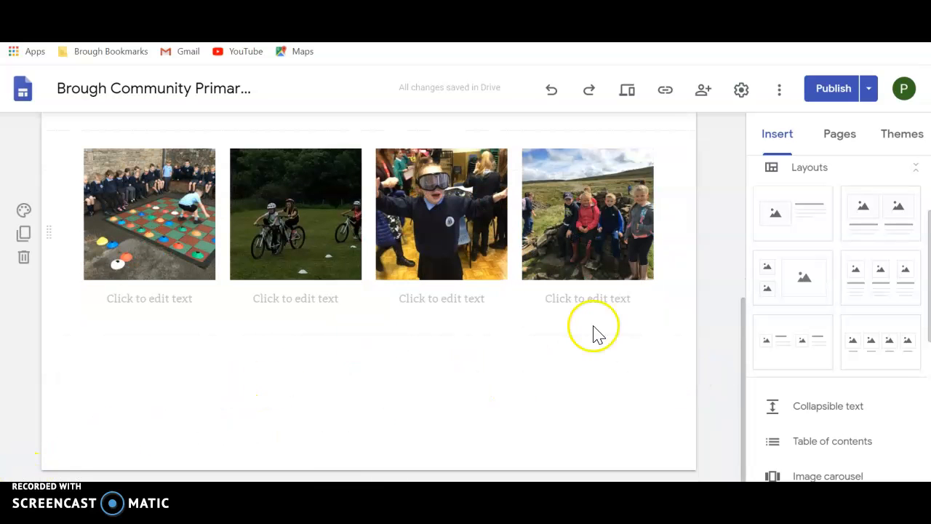
Step: Add a subpage named English under the School page
{"action": "left_click_drag", "start_coordinate": [927, 280], "coordinate": [925, 421]}
{"action": "left_click", "coordinate": [840, 144]}
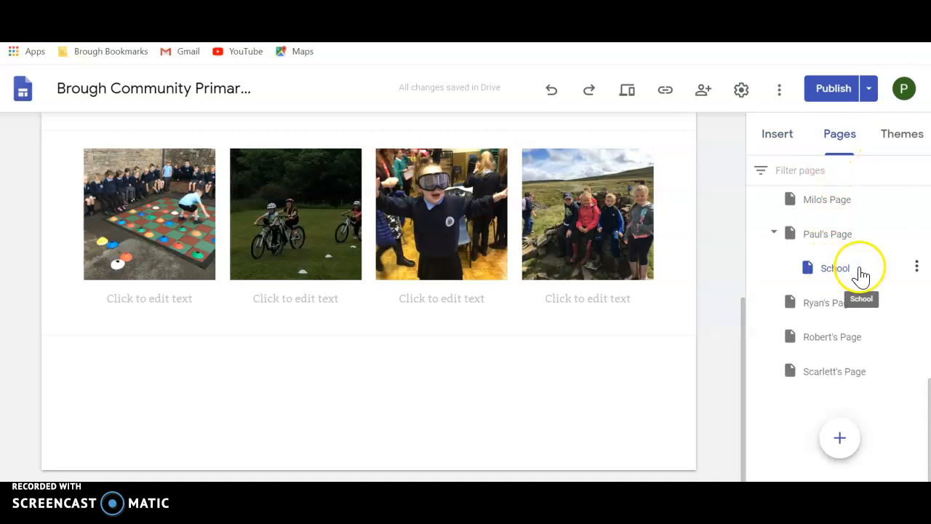
{"action": "left_click", "coordinate": [916, 266]}
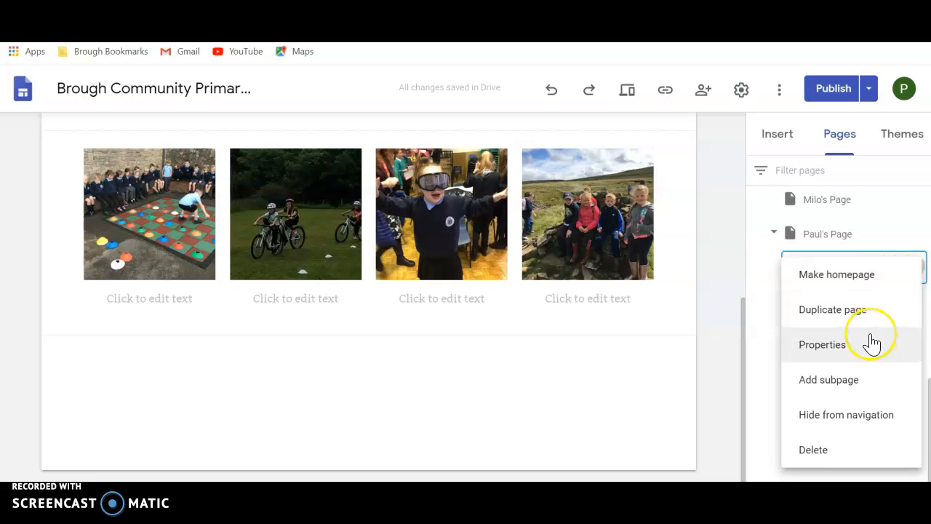
{"action": "left_click", "coordinate": [851, 379]}
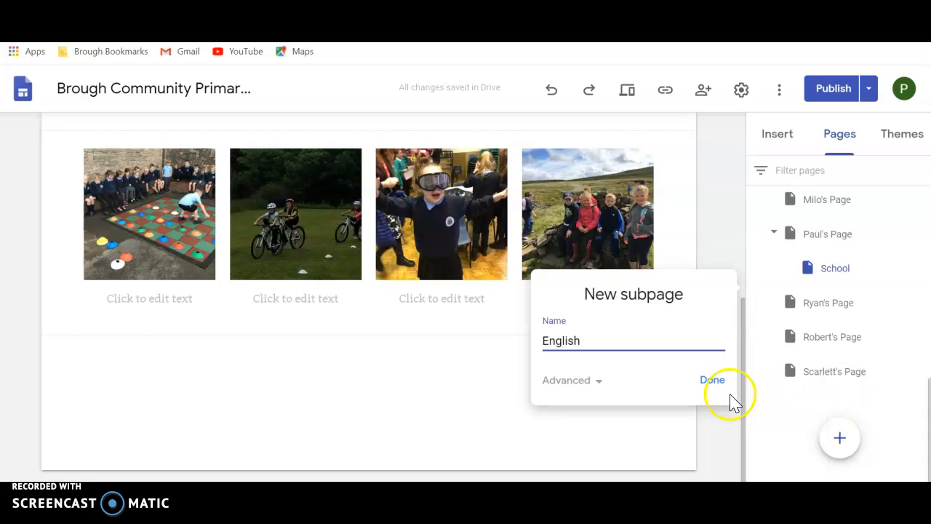
{"action": "left_click", "coordinate": [711, 381]}
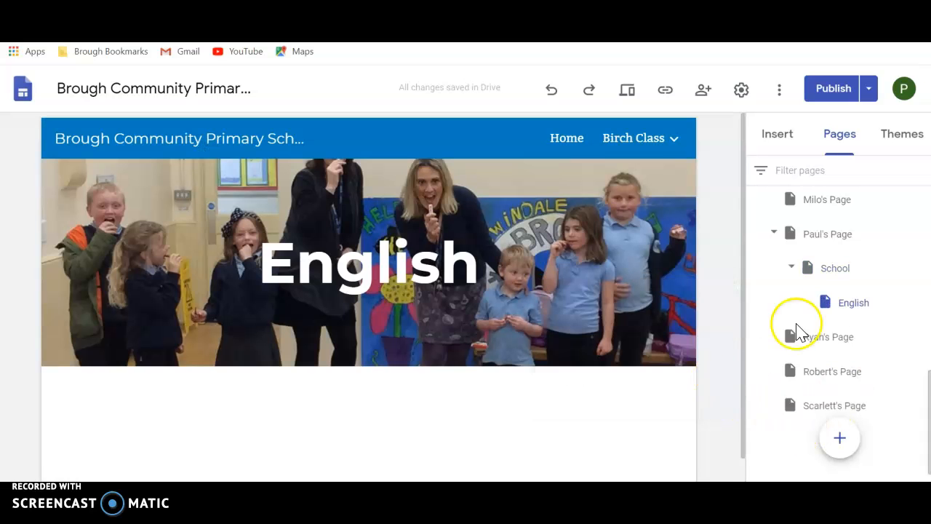
Step: Add a second subpage named Maths under the School page
{"action": "left_click", "coordinate": [833, 266]}
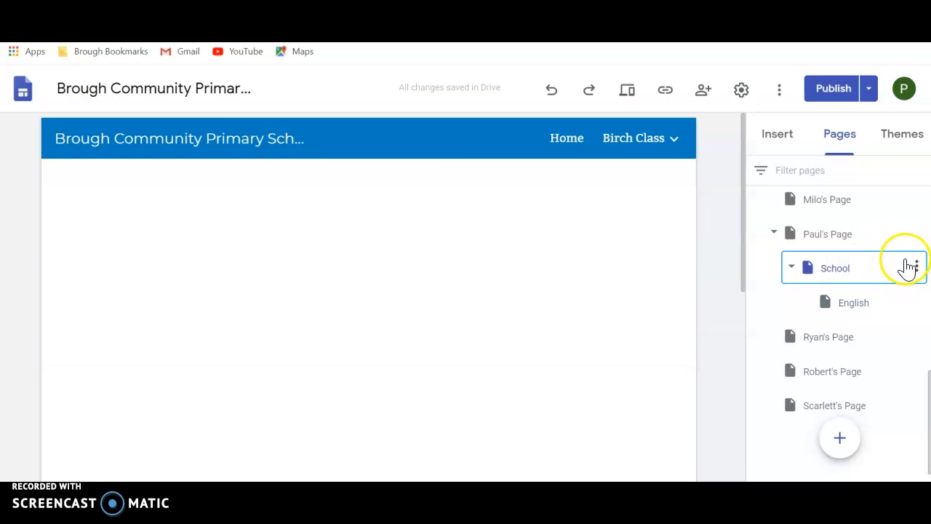
{"action": "left_click", "coordinate": [916, 267]}
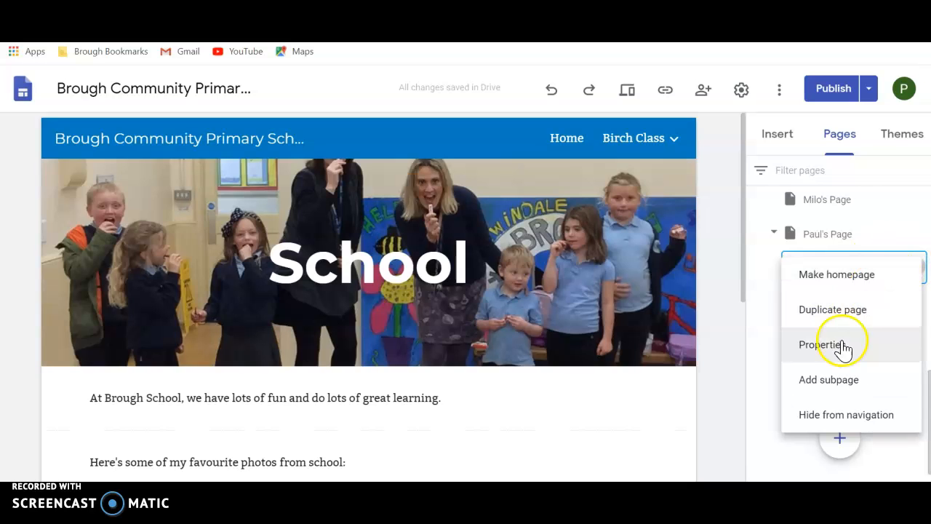
{"action": "left_click", "coordinate": [834, 379]}
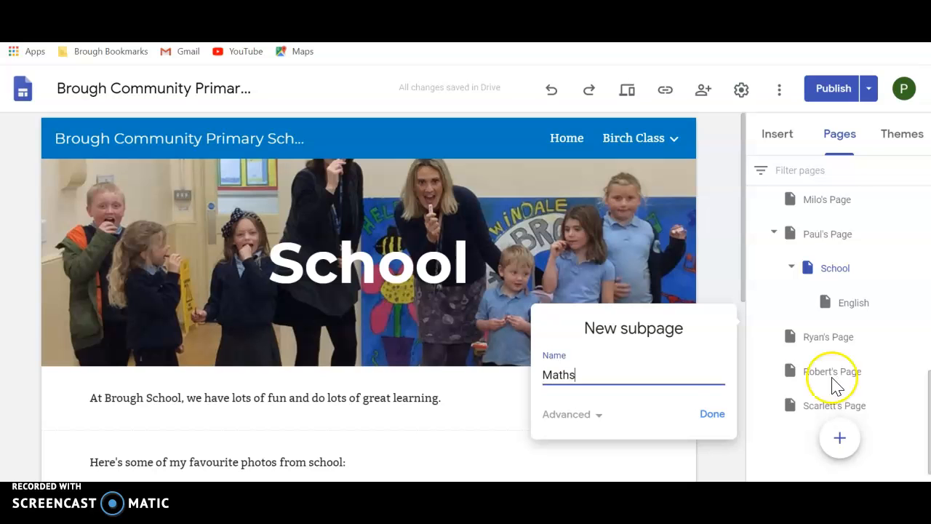
{"action": "left_click", "coordinate": [714, 415]}
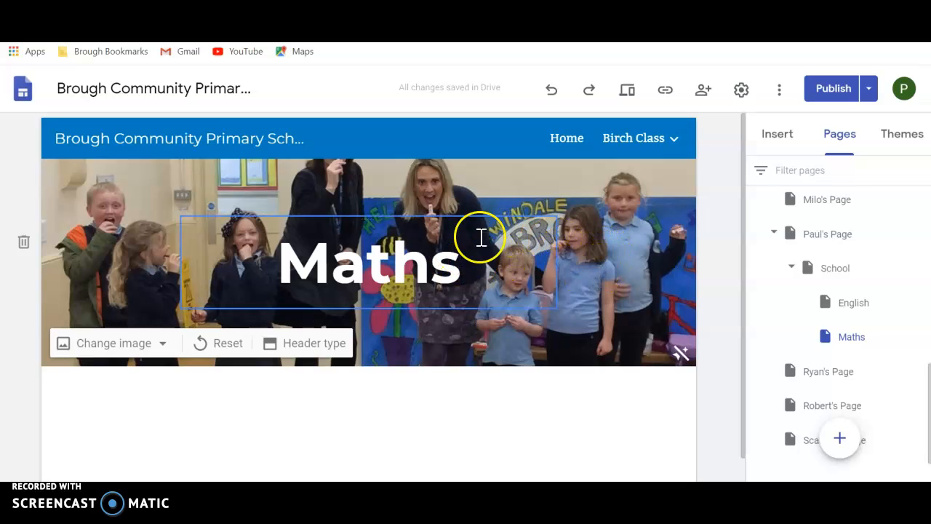
Step: Insert a button named English below the photos on the School page, linked to the site's English page
{"action": "left_click", "coordinate": [834, 272]}
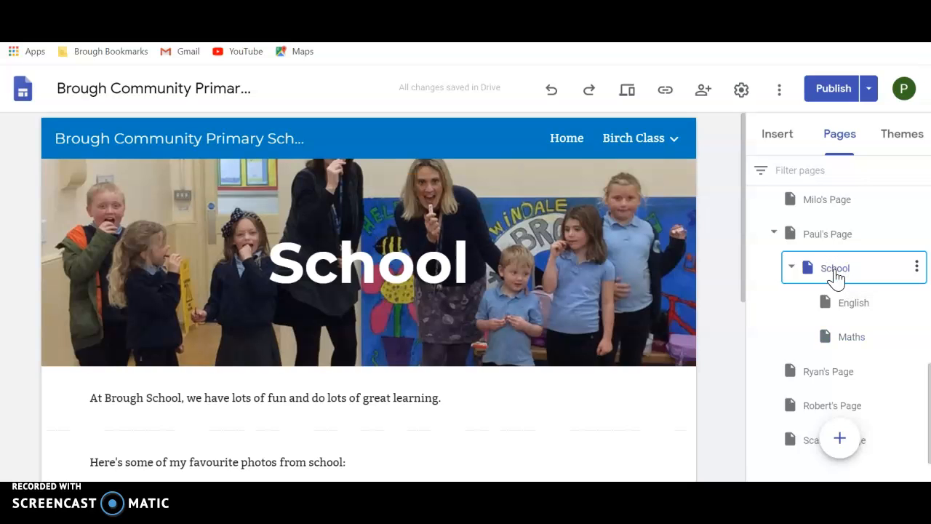
{"action": "left_click_drag", "start_coordinate": [738, 289], "coordinate": [728, 441]}
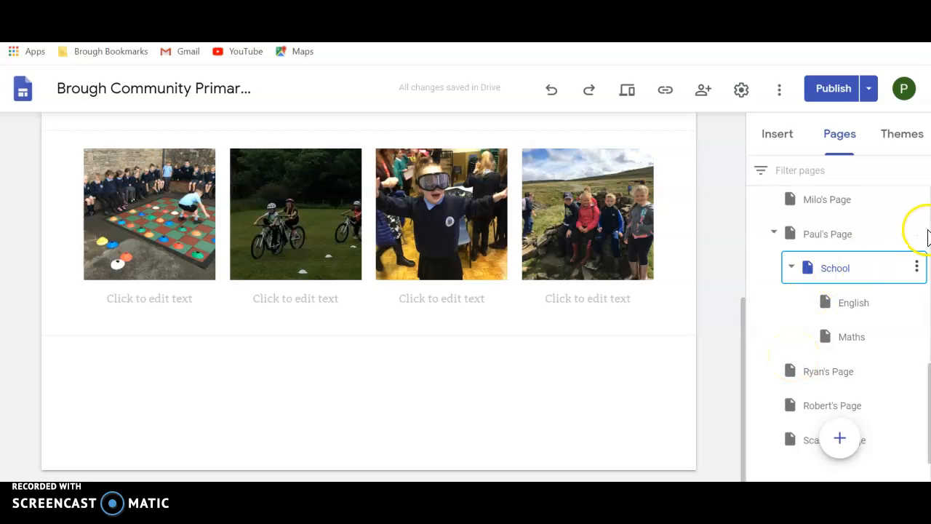
{"action": "left_click", "coordinate": [786, 140]}
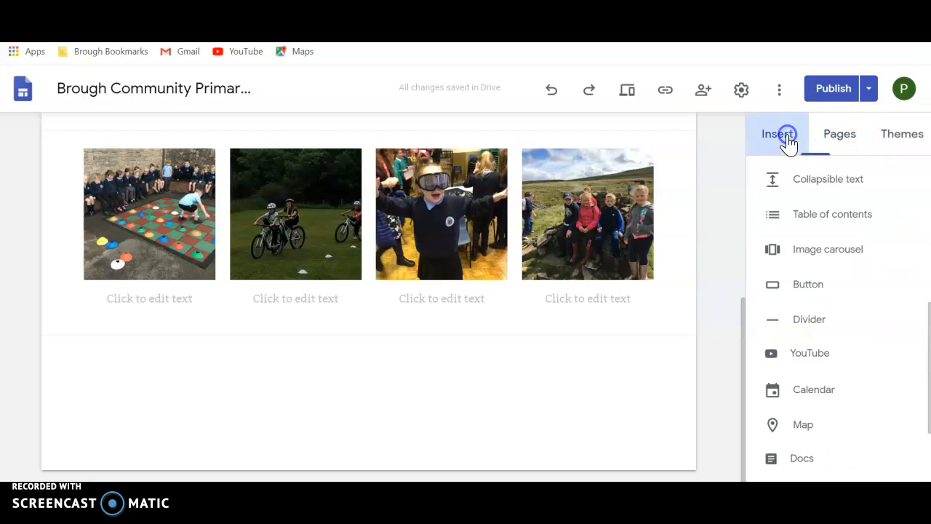
{"action": "left_click", "coordinate": [808, 284]}
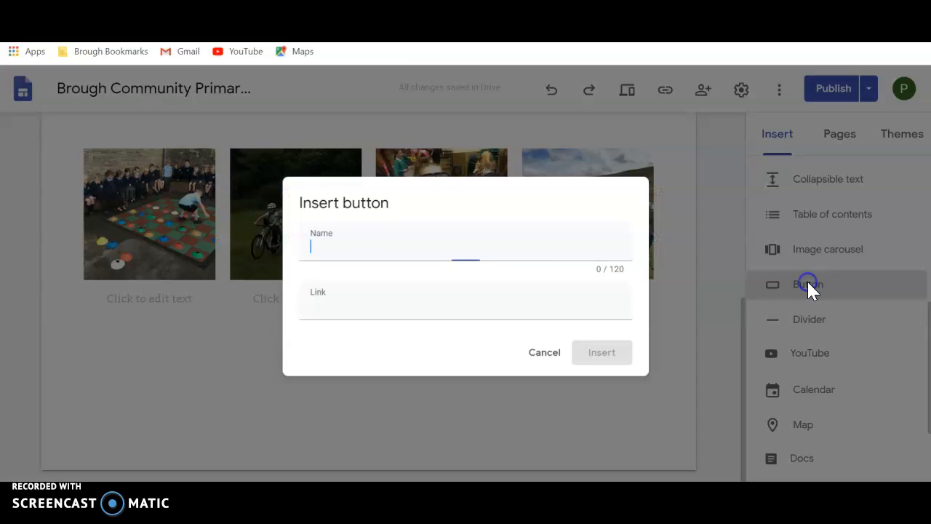
{"action": "left_click", "coordinate": [808, 282]}
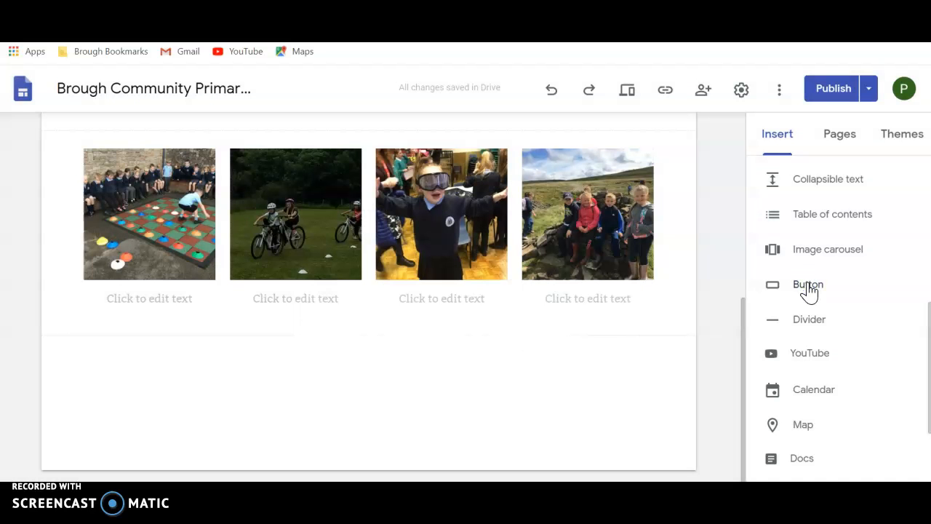
{"action": "left_click", "coordinate": [809, 290]}
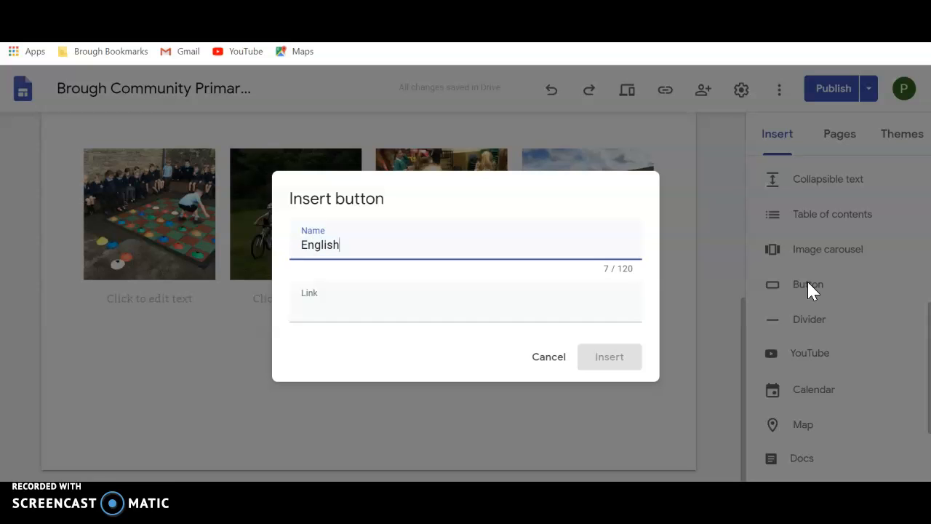
{"action": "left_click", "coordinate": [573, 314]}
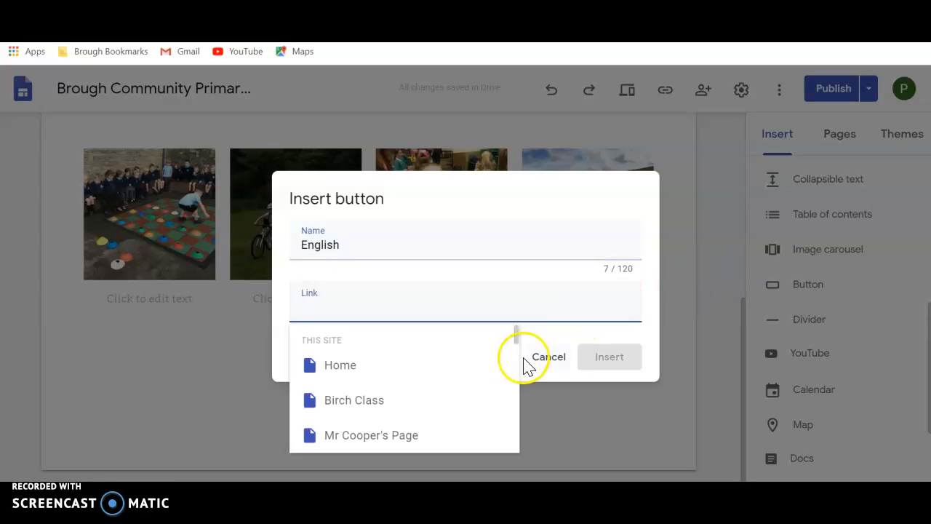
{"action": "left_click_drag", "start_coordinate": [515, 336], "coordinate": [513, 434]}
{"action": "left_click", "coordinate": [369, 357]}
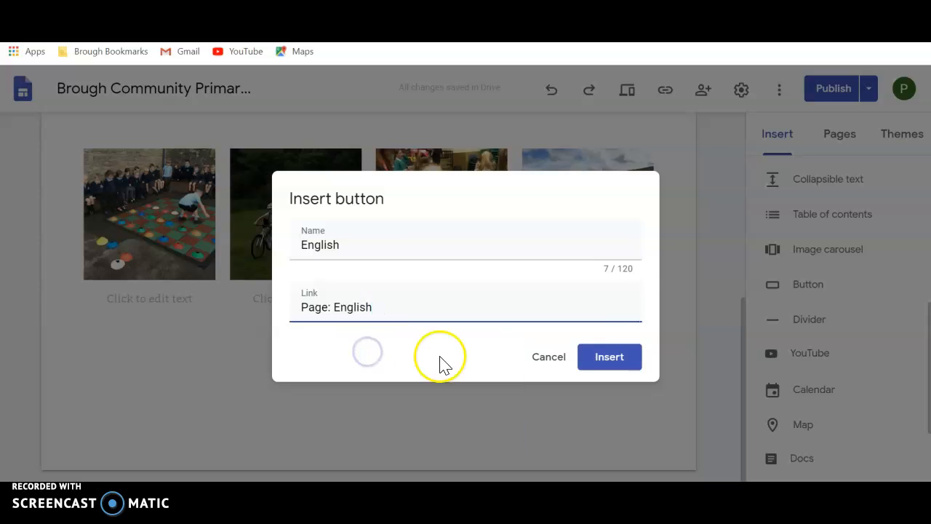
{"action": "left_click", "coordinate": [609, 356]}
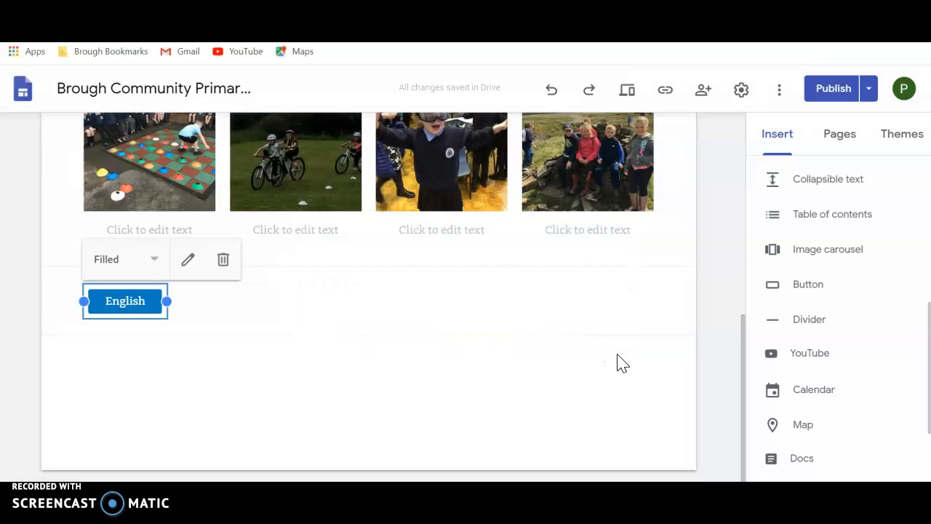
{"action": "left_click", "coordinate": [348, 305]}
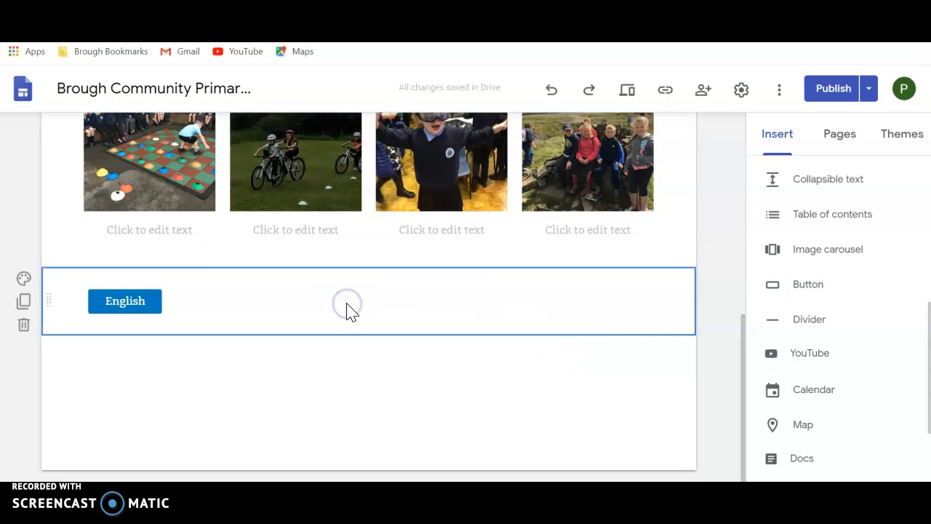
Step: Insert a button named Maths linked to the site's Maths page and place it beside the English button
{"action": "left_click", "coordinate": [809, 285]}
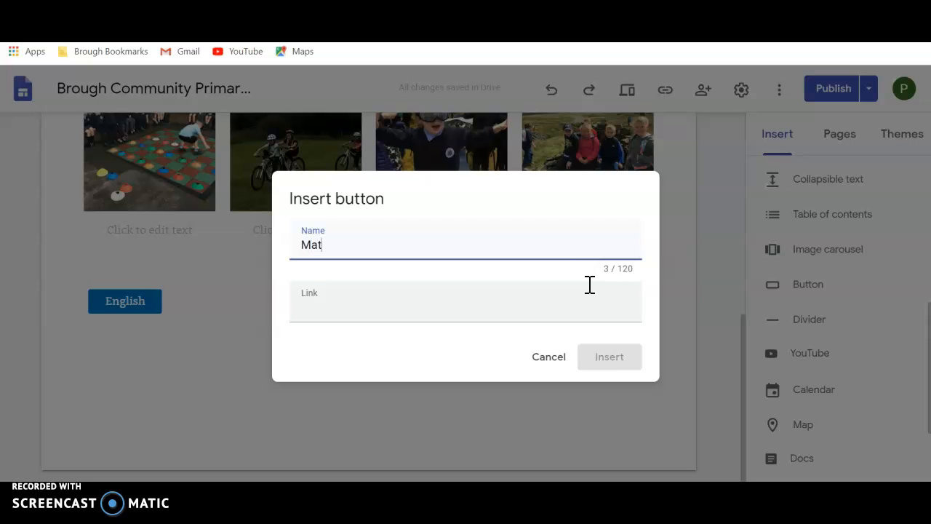
{"action": "left_click", "coordinate": [526, 311]}
{"action": "left_click_drag", "start_coordinate": [516, 342], "coordinate": [516, 437]}
{"action": "left_click", "coordinate": [418, 391]}
{"action": "left_click", "coordinate": [610, 357]}
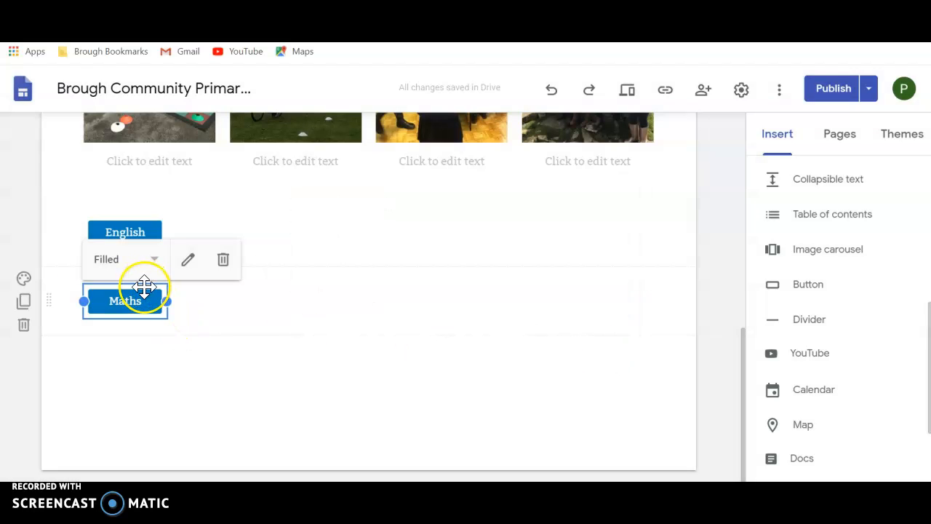
{"action": "left_click_drag", "start_coordinate": [144, 289], "coordinate": [243, 248]}
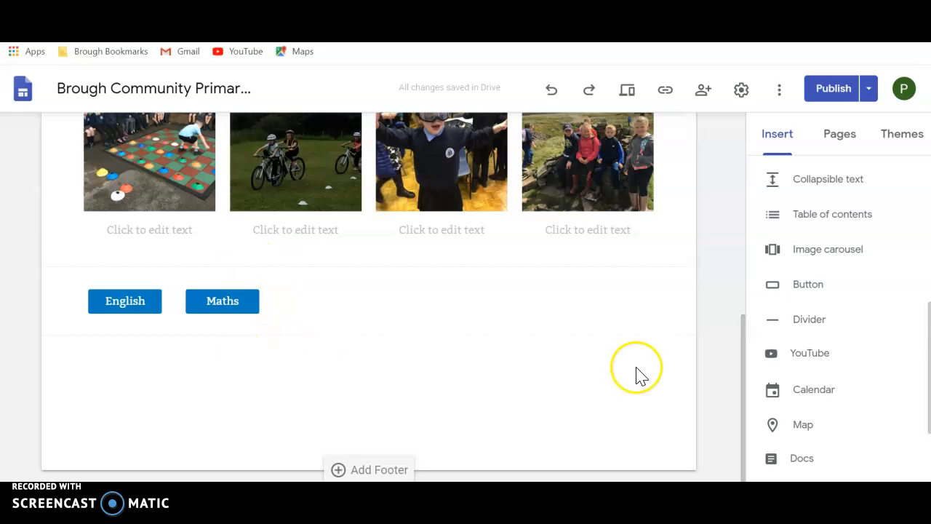
Step: Review the draft of the updated School page and publish the site's changes
{"action": "left_click_drag", "start_coordinate": [742, 401], "coordinate": [738, 363]}
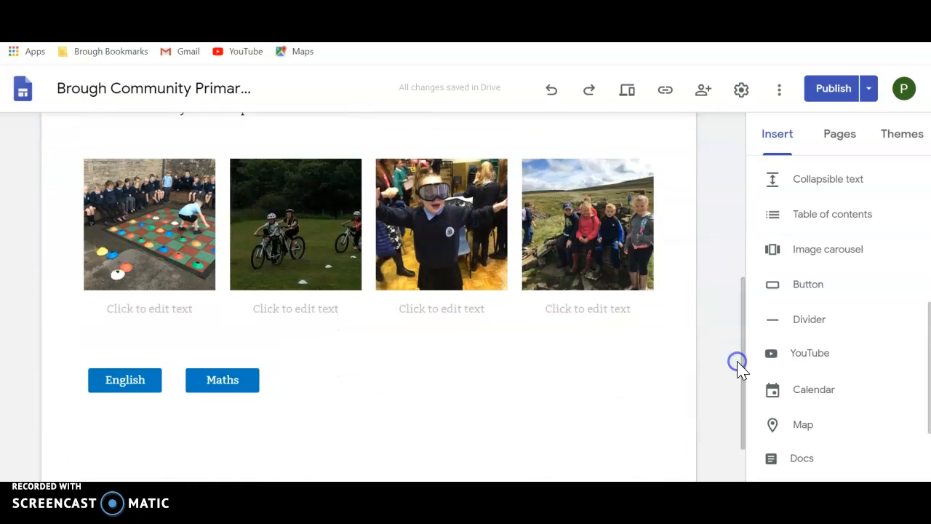
{"action": "left_click", "coordinate": [833, 89]}
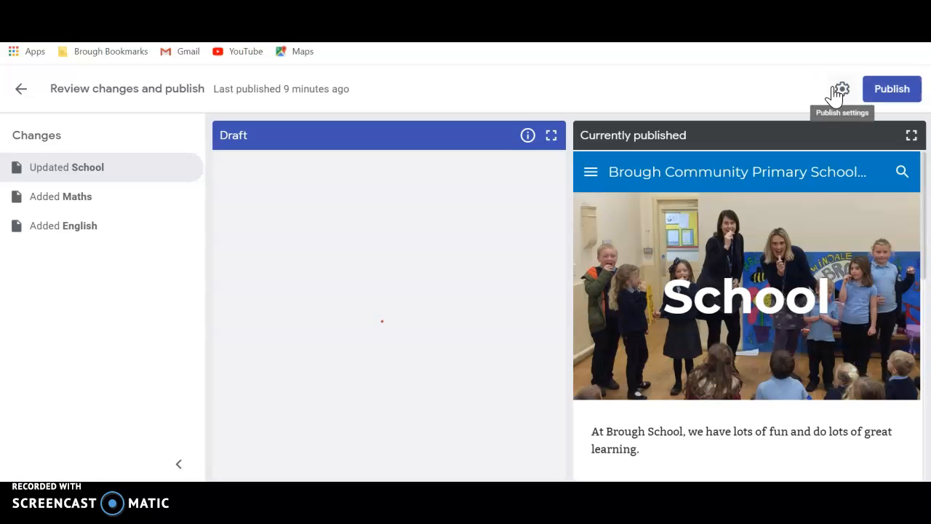
{"action": "left_click_drag", "start_coordinate": [564, 216], "coordinate": [554, 261]}
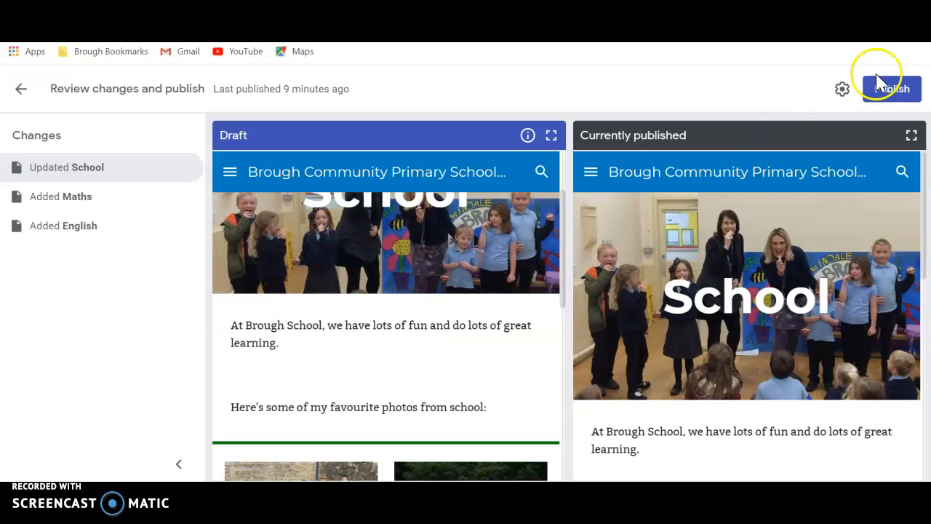
{"action": "left_click", "coordinate": [897, 88]}
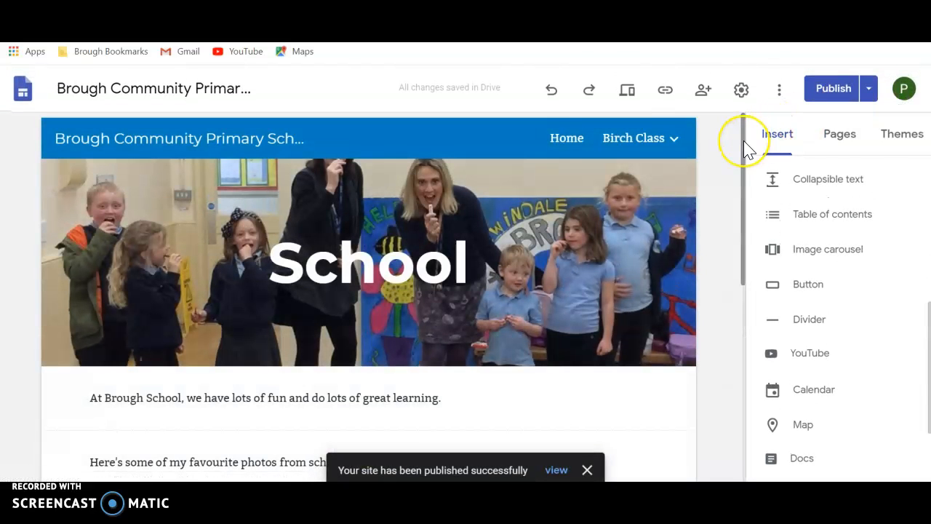
{"action": "left_click_drag", "start_coordinate": [744, 143], "coordinate": [732, 218]}
{"action": "left_click", "coordinate": [122, 227]}
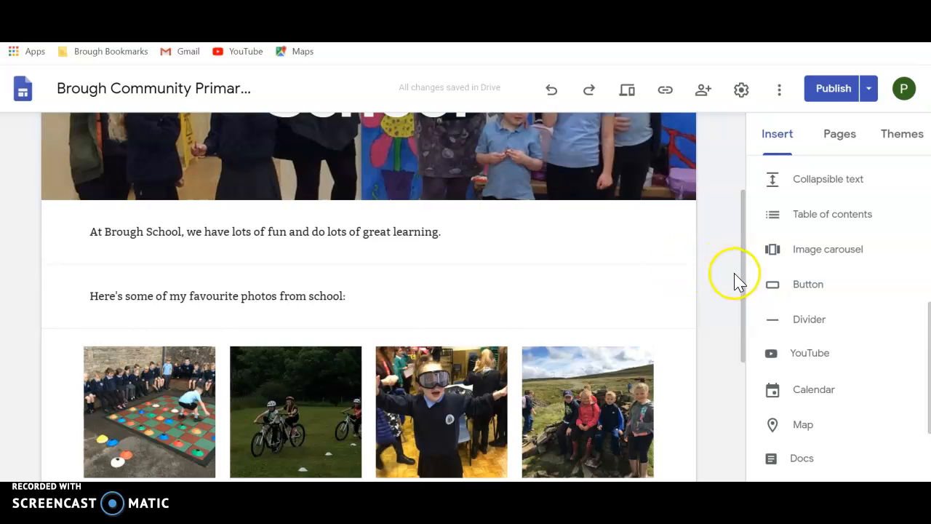
{"action": "left_click_drag", "start_coordinate": [745, 278], "coordinate": [737, 231]}
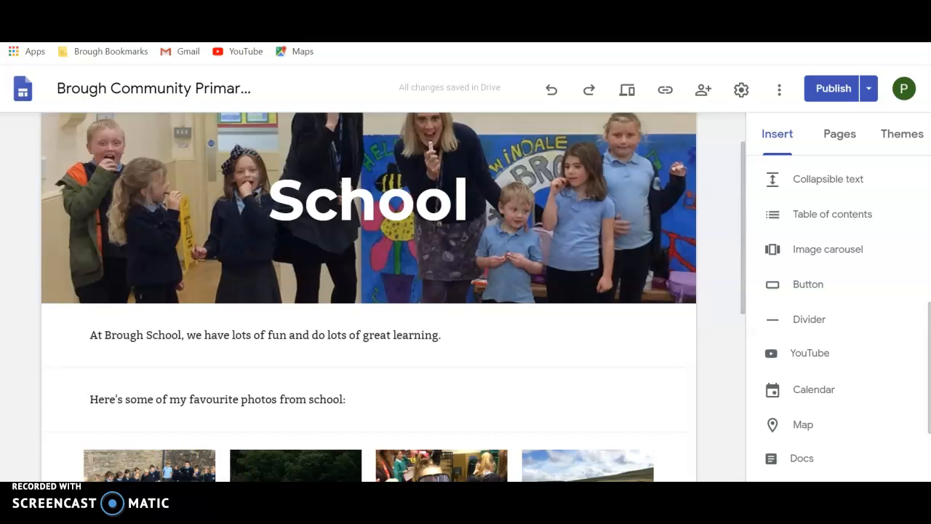